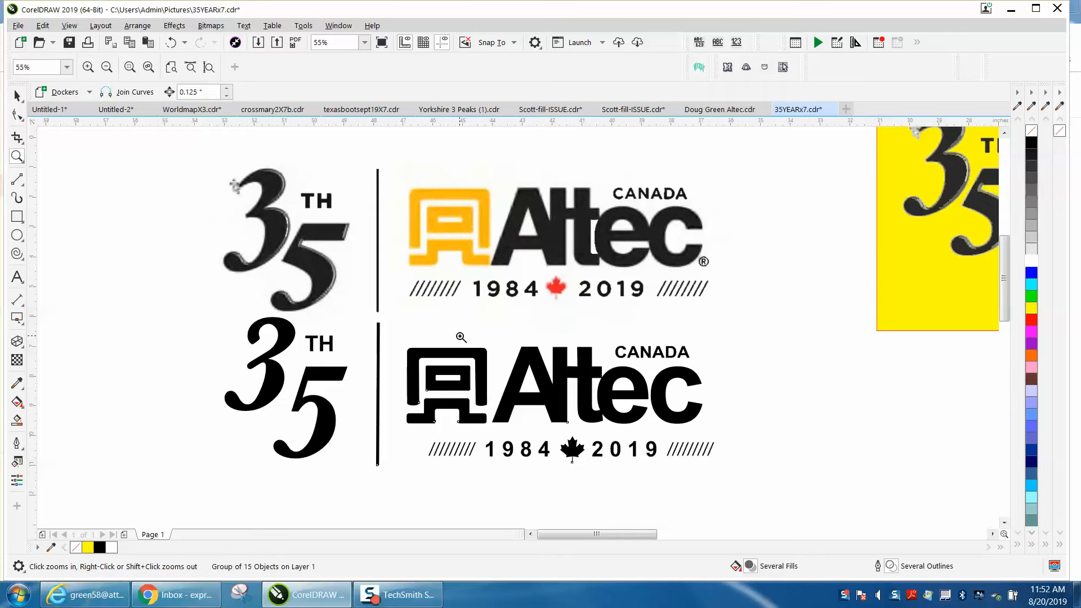
Draw a rectangle about 2.61 by 1.99 inches over the orange emblem's outer frame and round its corners
left_click(528, 292)
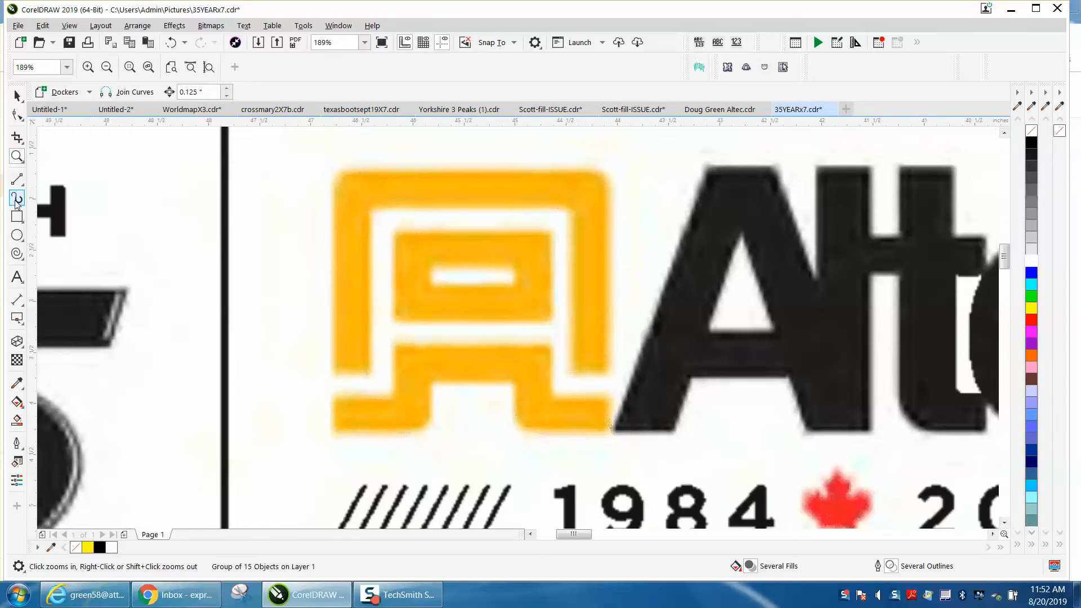
left_click(16, 216)
mouse_move(339, 173)
left_mouse_down()
mouse_move(340, 376)
mouse_move(605, 376)
left_mouse_up()
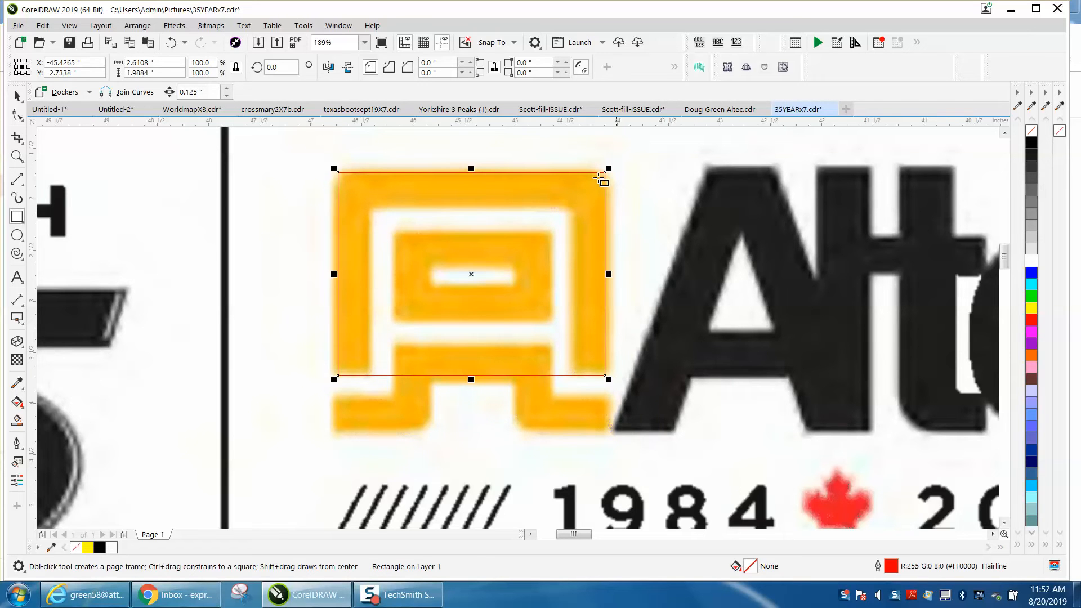
left_click(567, 64)
left_click(567, 64)
left_click(567, 64)
left_click(566, 63)
Create a scaled-down copy of the frame rectangle and fit it to the frame's inner edges, about 2.01 by 1.67 inches
left_click_drag(609, 168, 586, 201)
left_click_drag(567, 274, 573, 275)
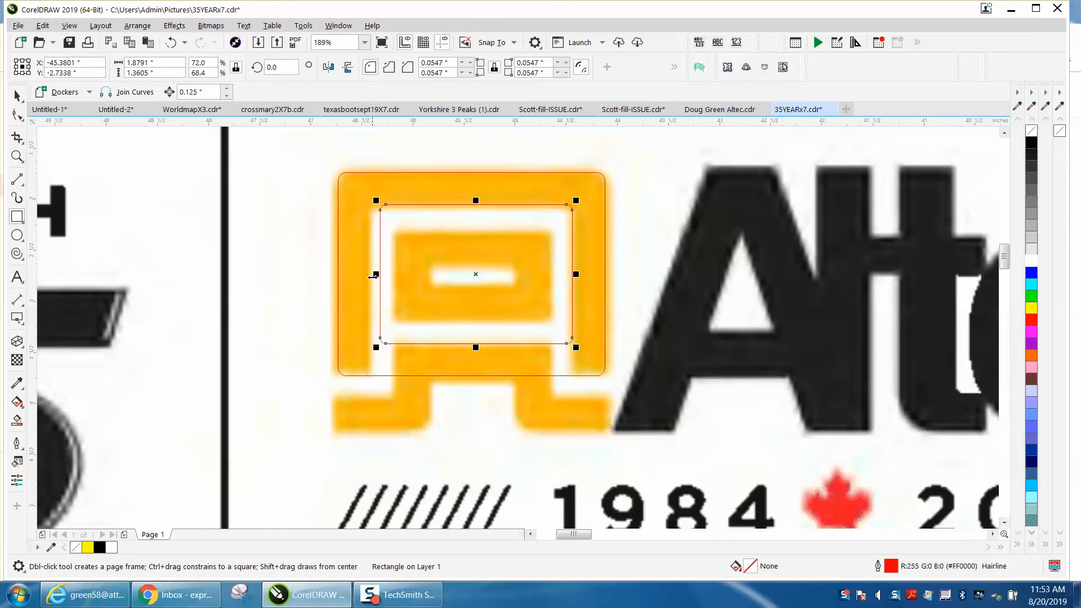
left_click_drag(376, 275, 362, 275)
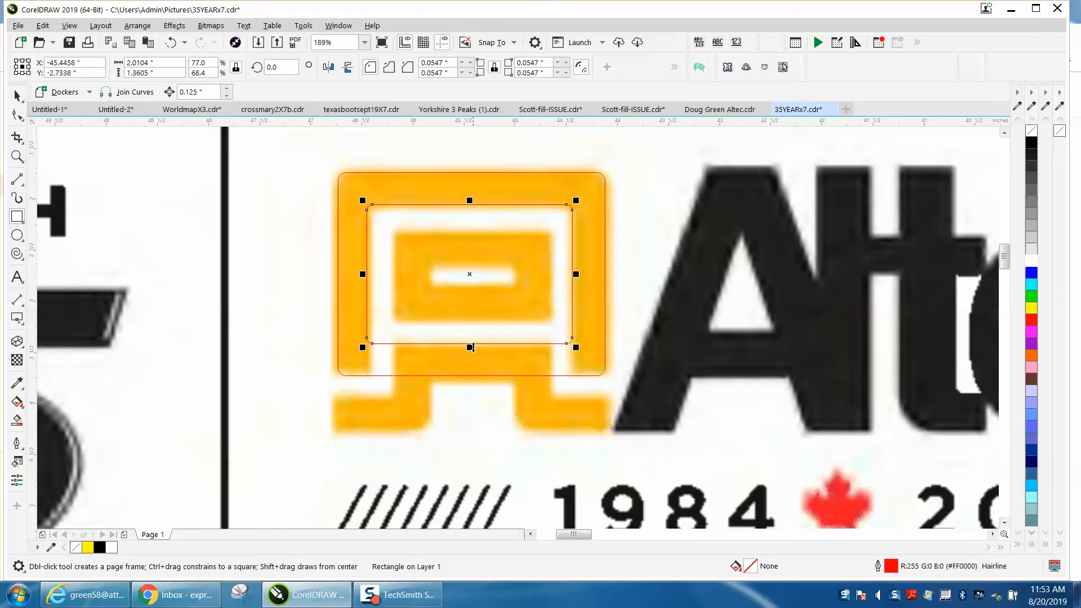
left_click_drag(470, 347, 468, 377)
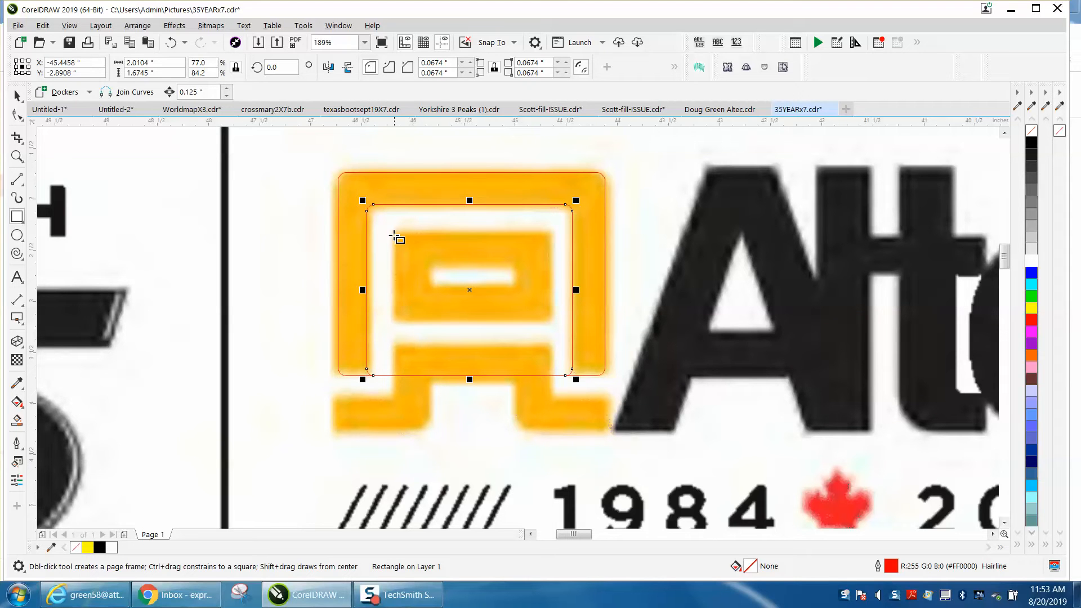
Draw a rectangle about 1.51 by 0.82 inches over the emblem's central block and slightly round its corners
mouse_move(395, 234)
left_mouse_down()
mouse_move(396, 276)
mouse_move(456, 319)
mouse_move(550, 317)
left_mouse_up()
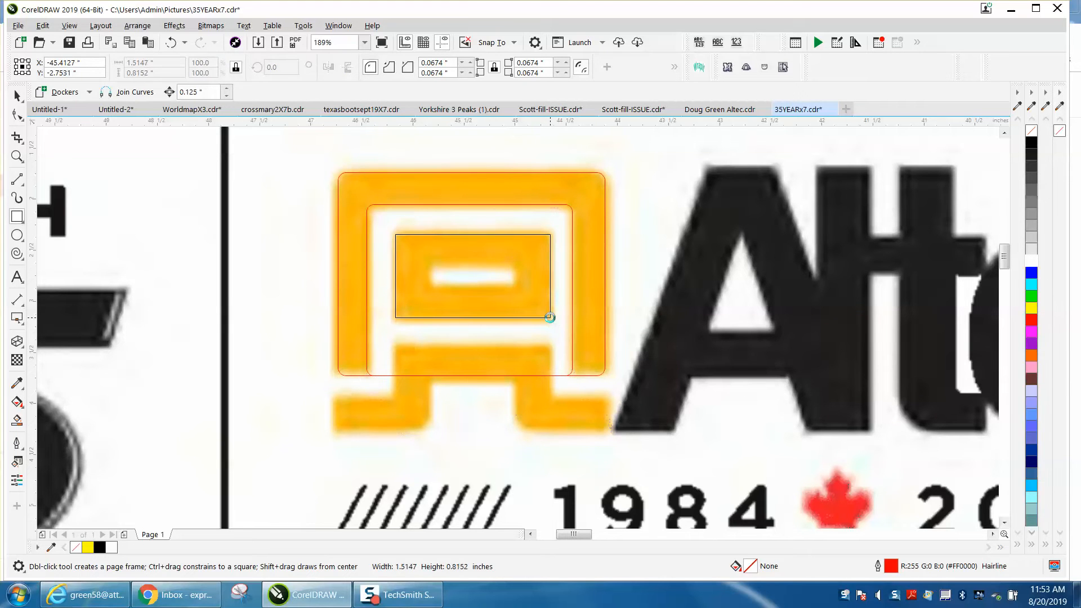
left_click(567, 63)
left_click(567, 63)
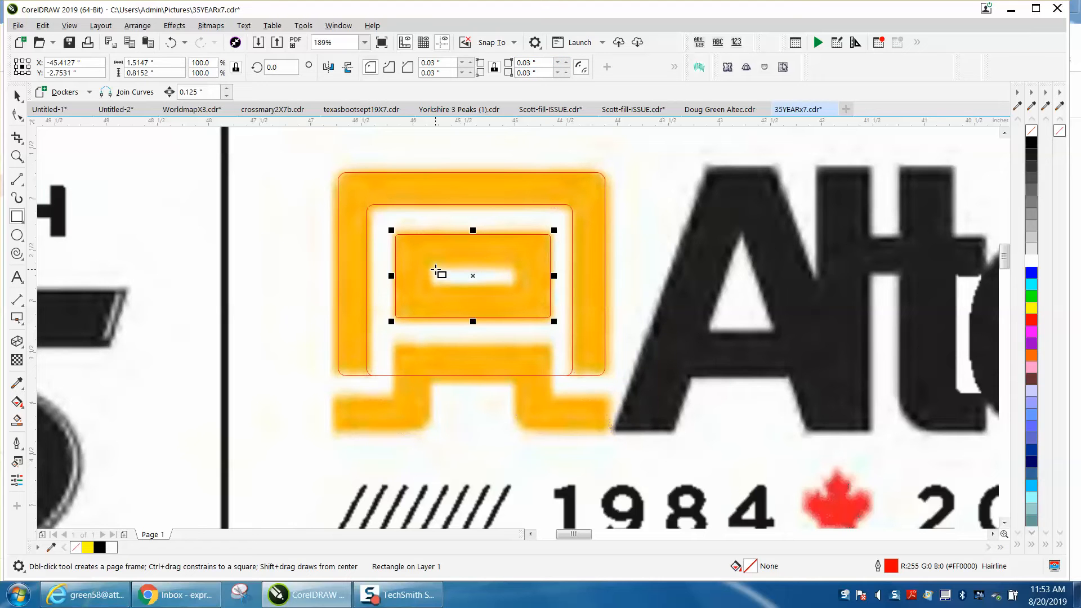
Draw a slot about 0.79 by 0.16 inches over the central block's white opening with a 0.08-inch corner radius
left_click_drag(432, 269, 517, 285)
left_click(567, 63)
left_click(567, 63)
left_click(568, 63)
left_click(568, 64)
left_click(567, 74)
left_click(566, 75)
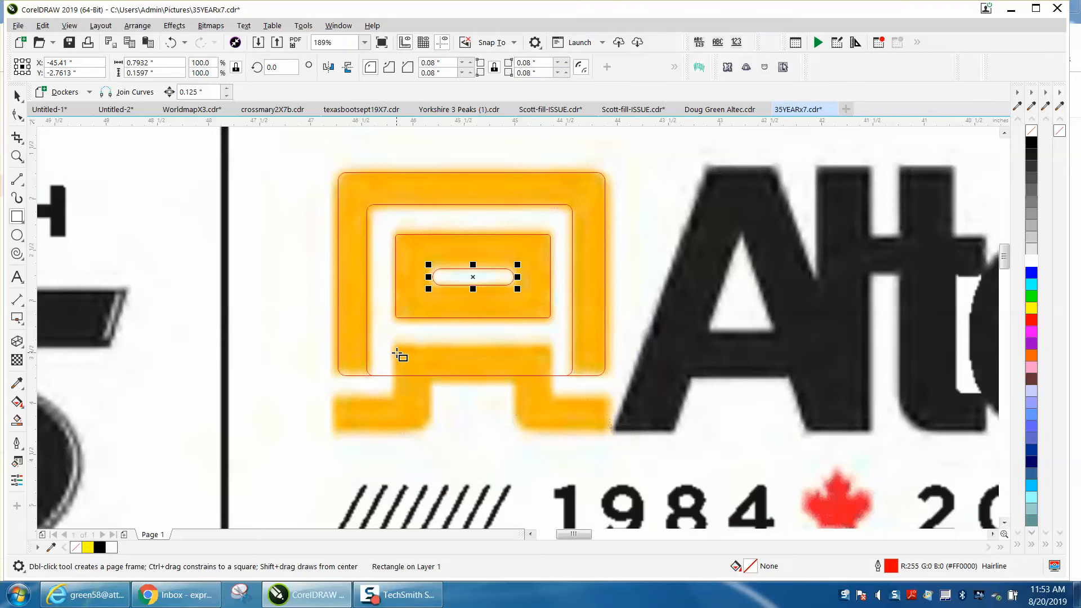
Draw a rectangle about 1.54 by 0.79 inches over the emblem's lower leg section and round its corners
left_click_drag(392, 349, 550, 428)
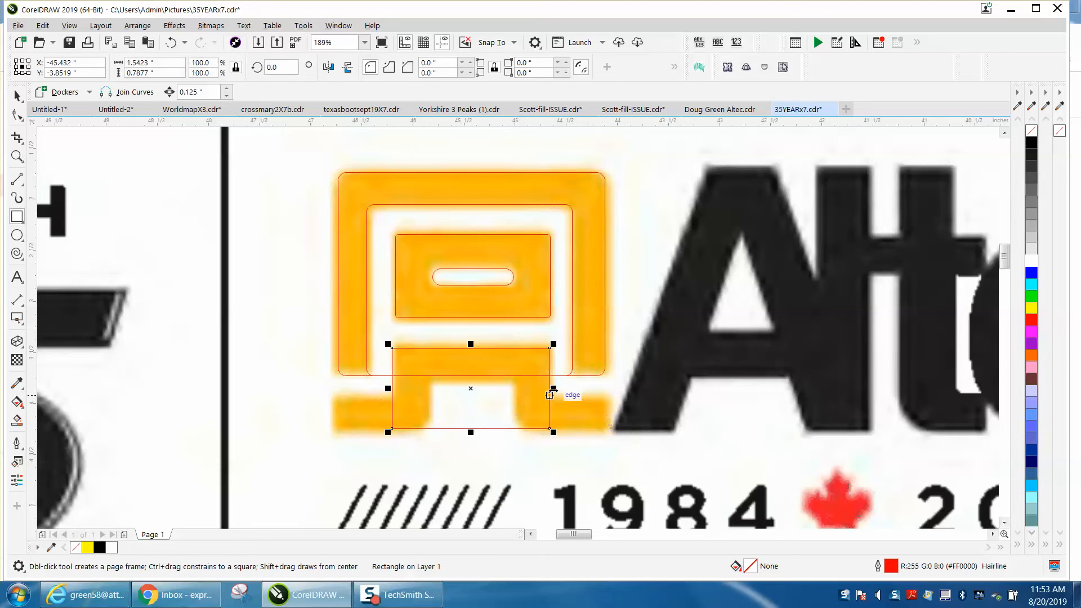
left_click(565, 64)
left_click(565, 63)
Draw a bar about 2.69 by 0.33 inches across the emblem's feet with a 0.05-inch corner radius
left_click_drag(335, 399, 611, 432)
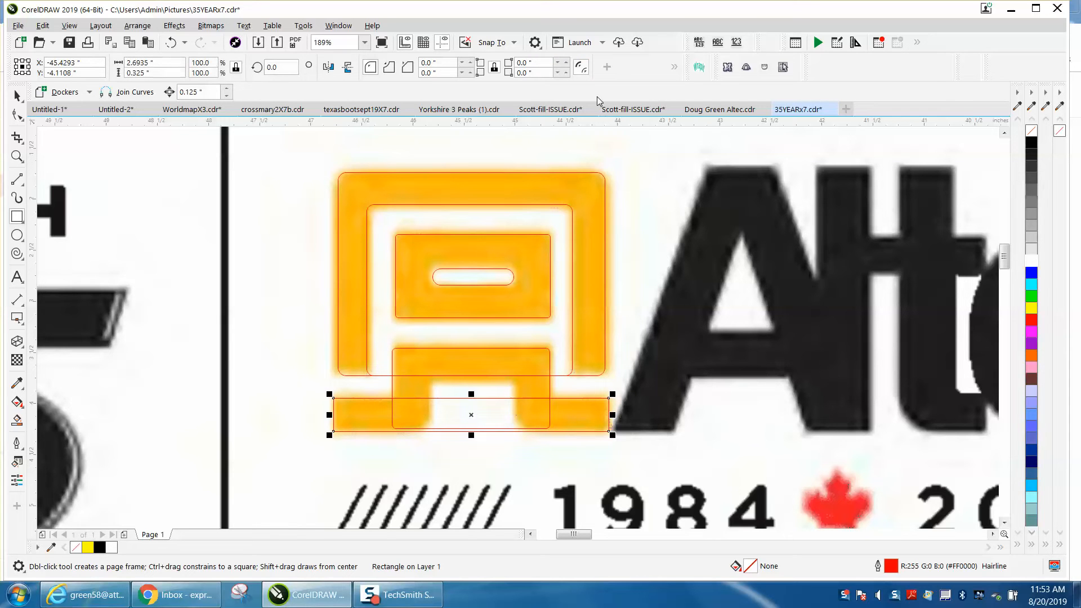
left_click(567, 64)
left_click(566, 63)
left_click(567, 63)
left_click(567, 64)
Unlink the inner frame rectangle's corners, squaring the bottom ones and rounding the top ones to a 0.05-inch radius
left_click(20, 95)
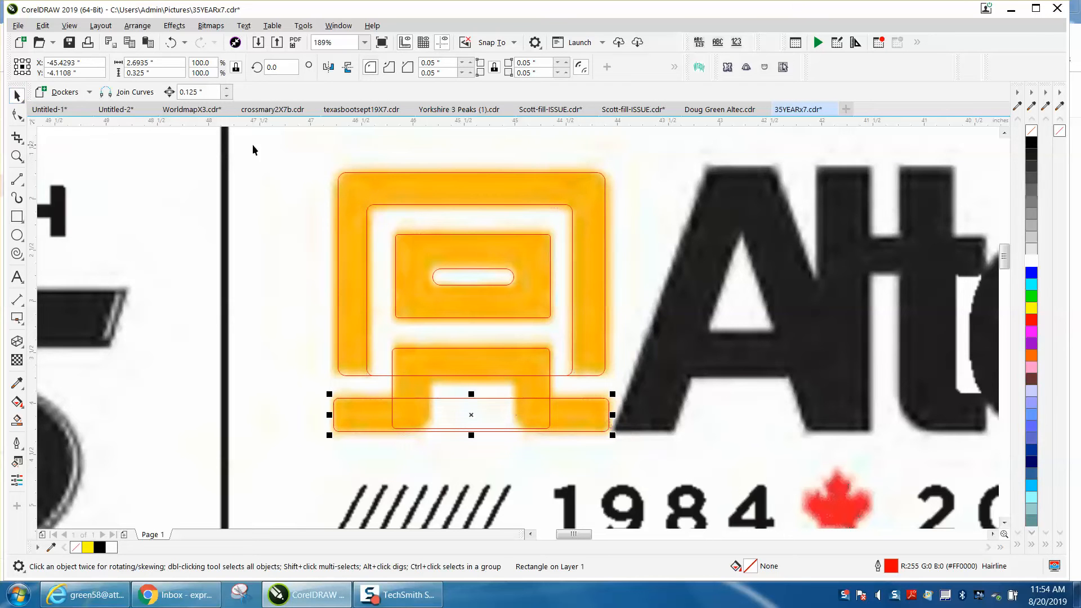
left_click(413, 205)
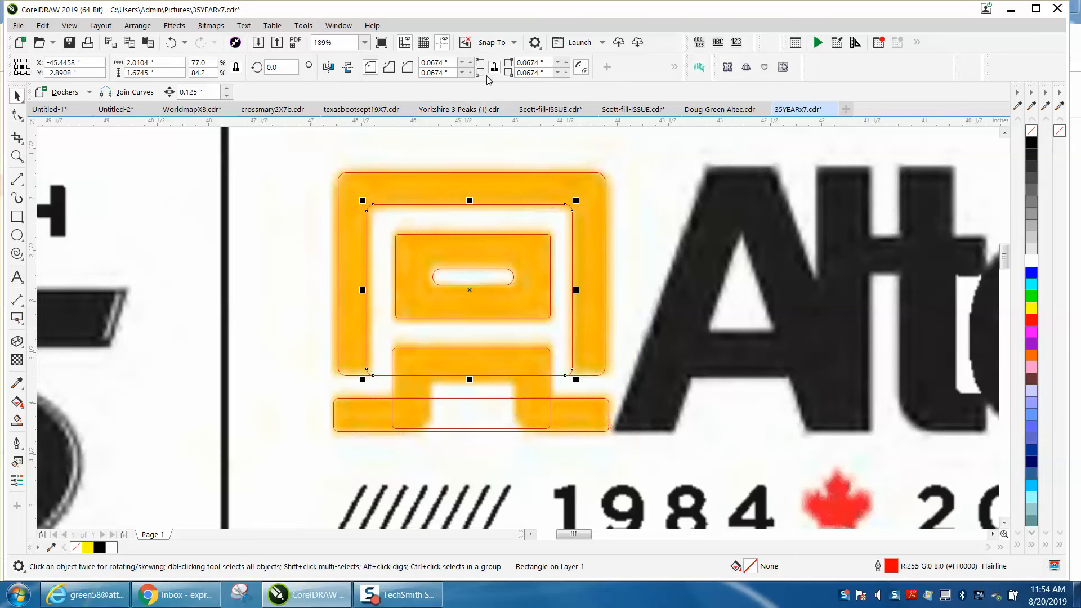
double_click(439, 62)
type("0")
key("Return")
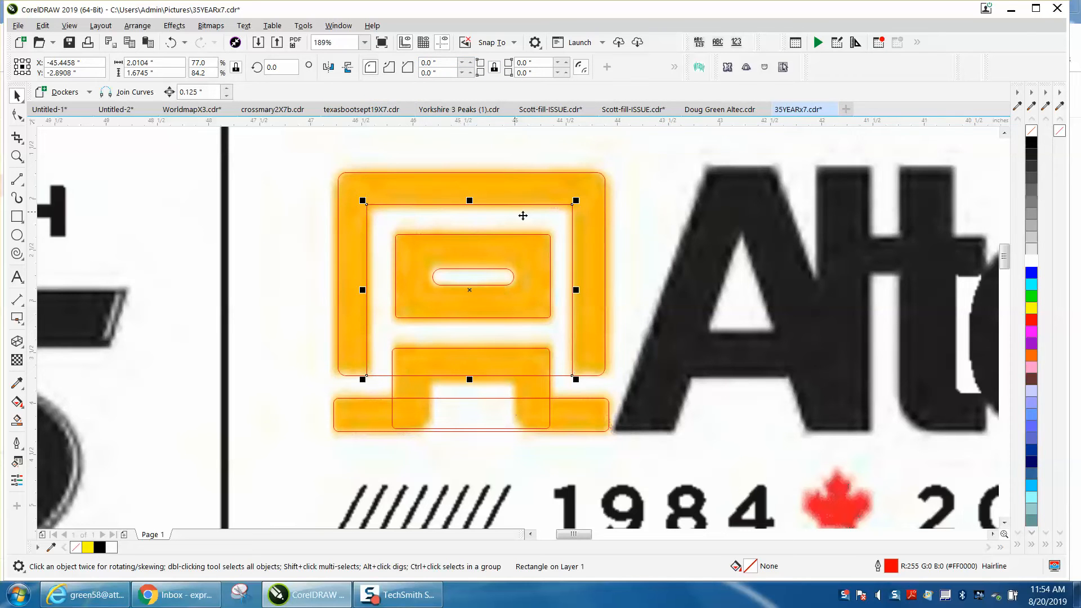
left_click(471, 63)
left_click(471, 63)
left_click(471, 63)
left_click(471, 63)
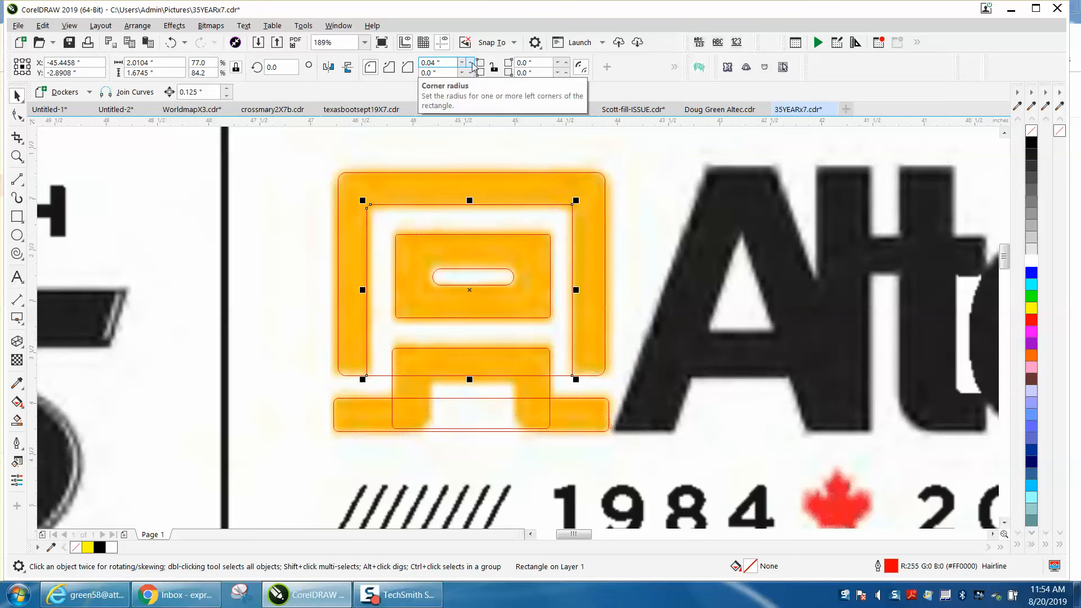
left_click(567, 63)
left_click(567, 63)
left_click(567, 63)
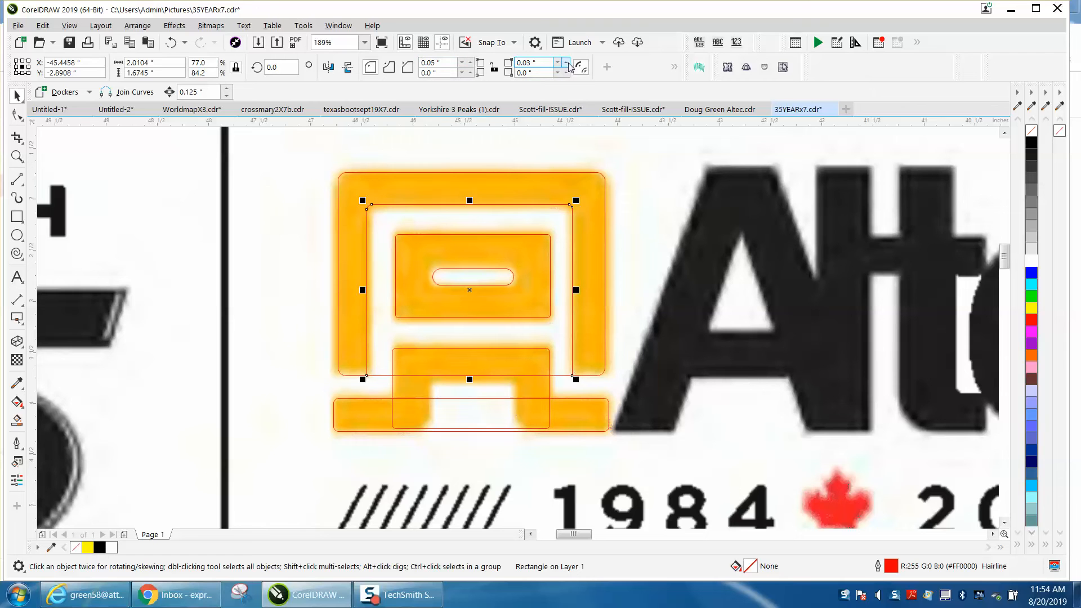
left_click(567, 63)
left_click(567, 63)
Draw two vertical lines about 0.56 inches long along the inner edges of the emblem's legs
left_click(18, 179)
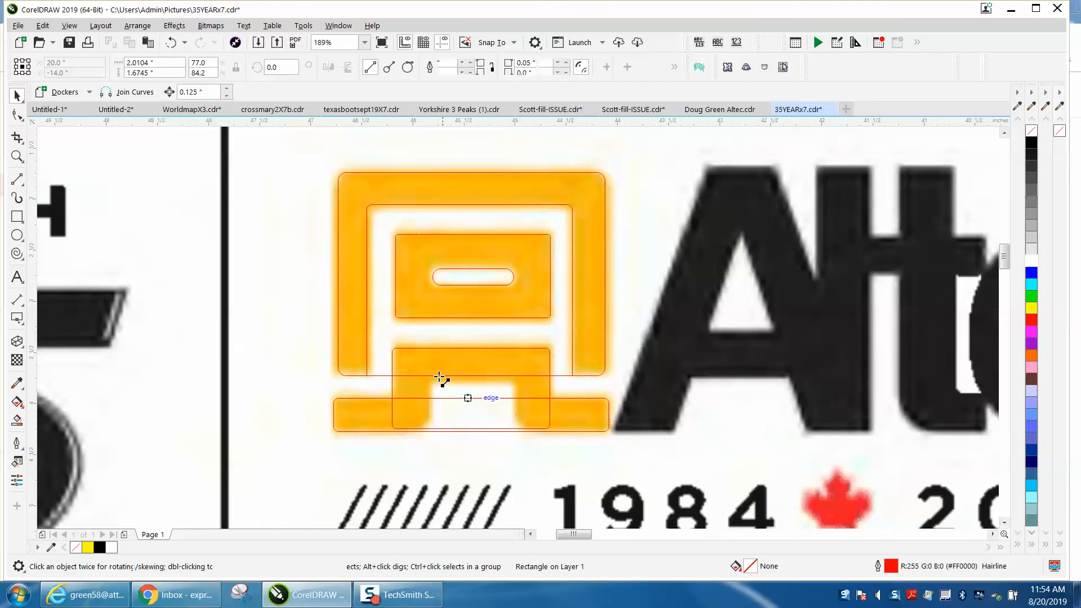
left_click_drag(429, 371, 429, 428)
left_click_drag(514, 371, 514, 428)
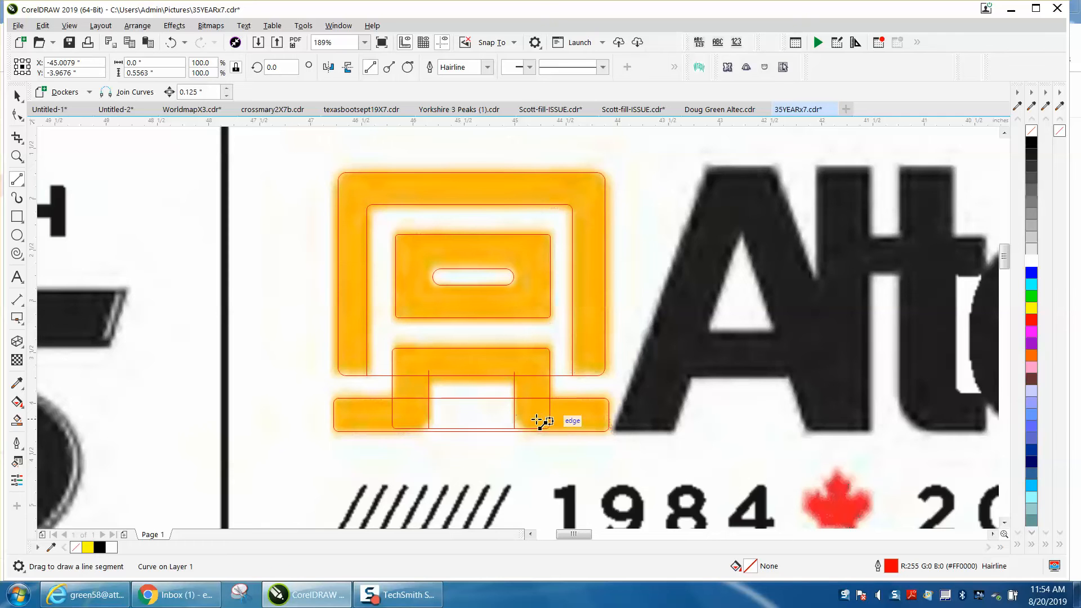
key("space")
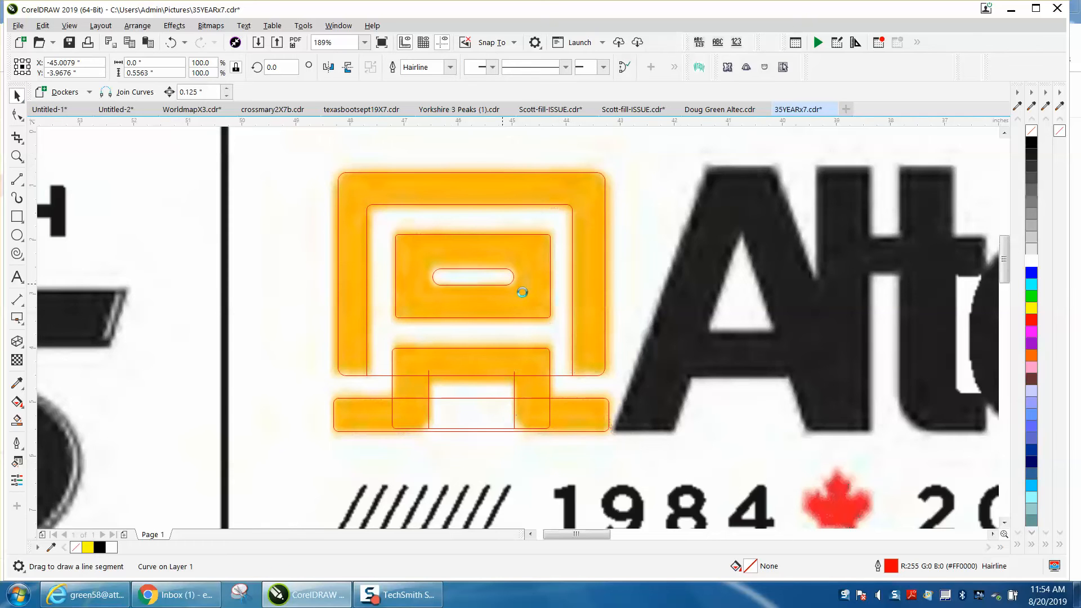
Move the source bitmap below the traced outlines and the black logo group above them
scroll(516, 289, "down", 3)
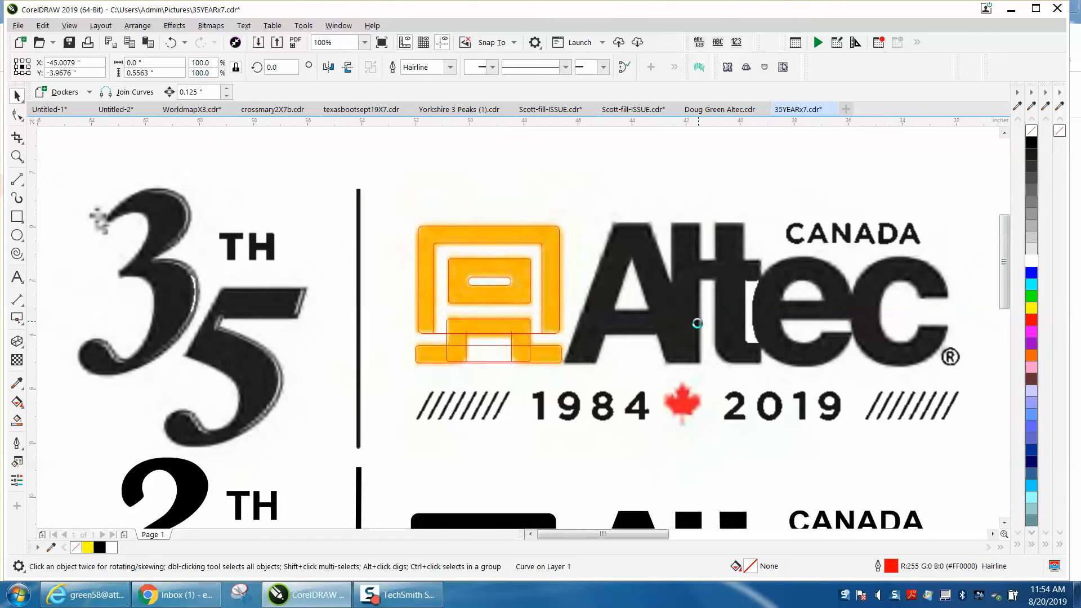
scroll(696, 318, "down", 2)
left_click(693, 316)
left_click_drag(694, 317, 705, 450)
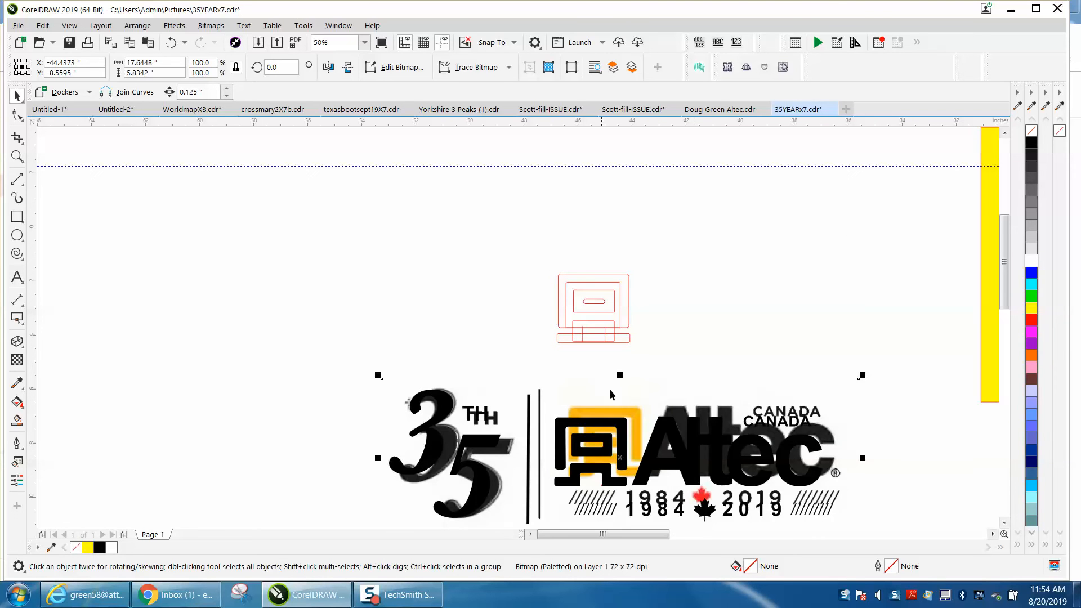
left_click_drag(621, 429, 581, 183)
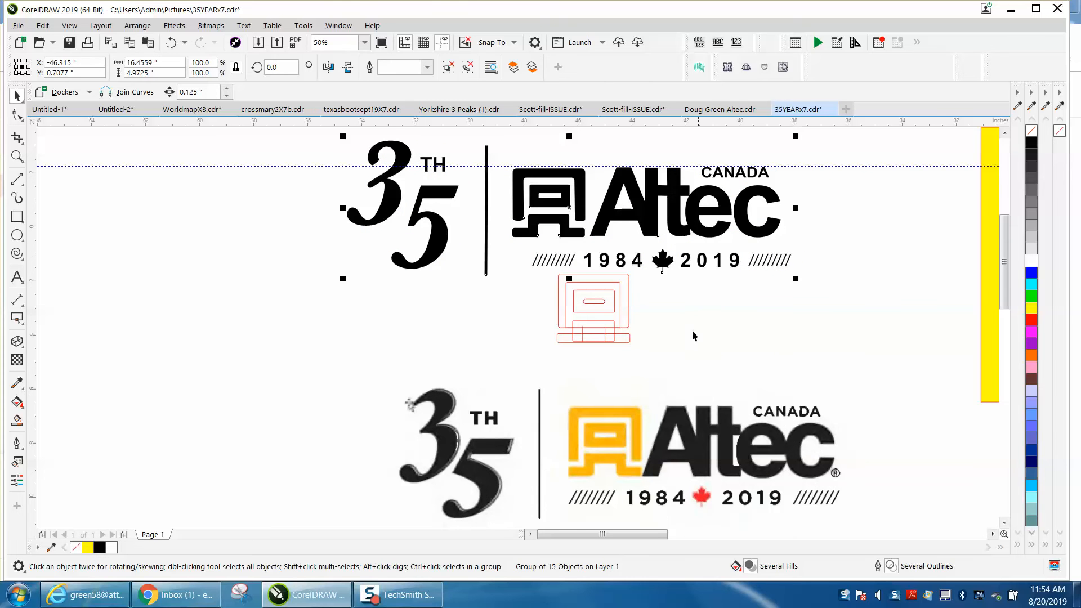
Use Virtual Segment Delete to remove the overlapping segments where the frame, leg section and base bar cross
left_click(18, 156)
left_click(710, 393)
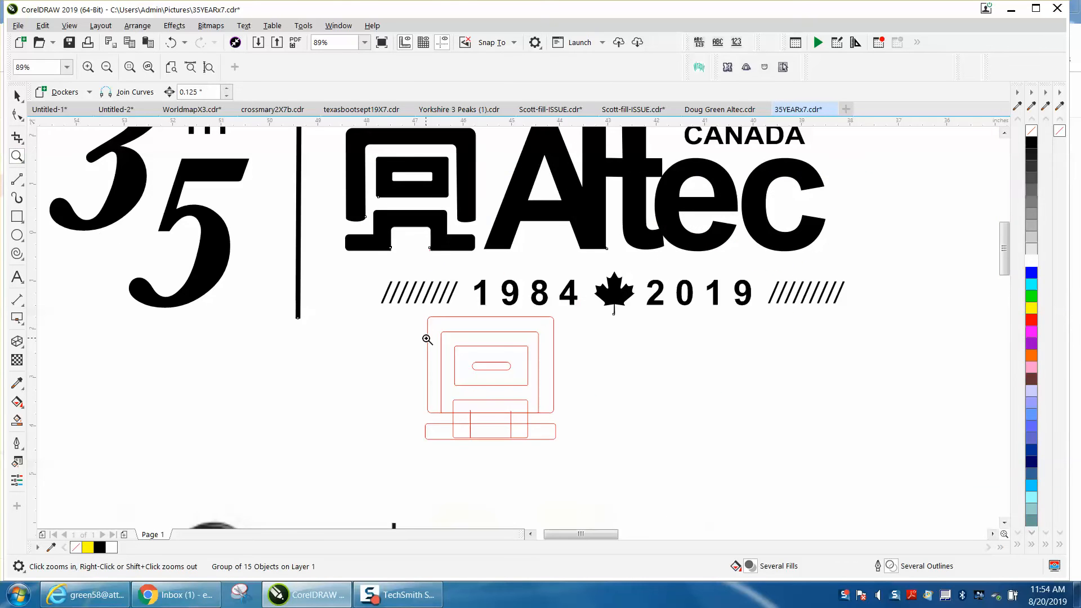
left_click(24, 145)
left_click(68, 171)
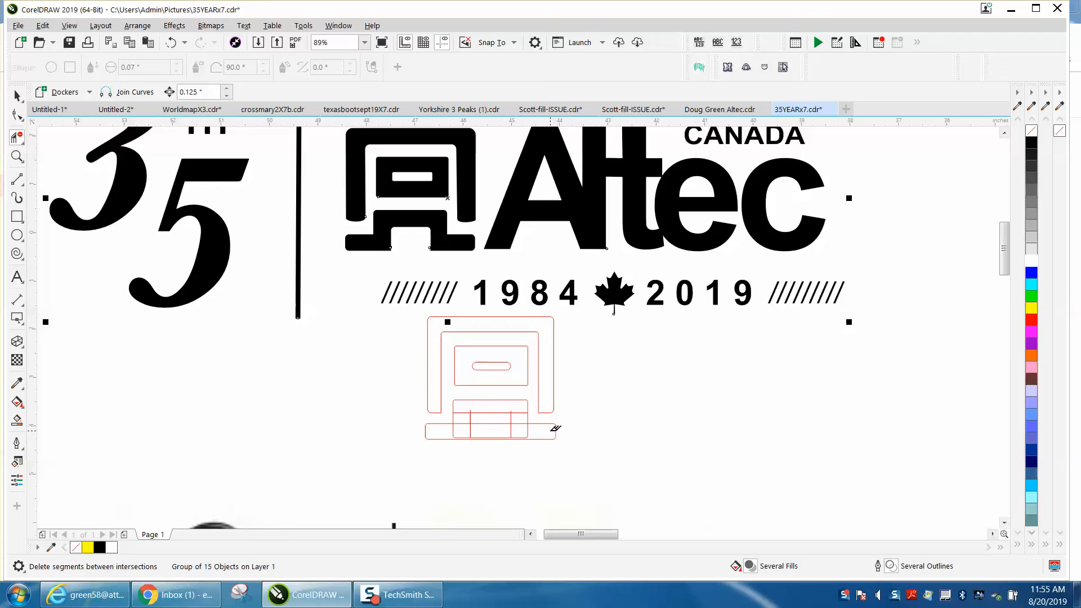
left_click(511, 428)
left_click(459, 424)
left_click(519, 422)
Trim the short line ends projecting above the small box between the legs
key("z")
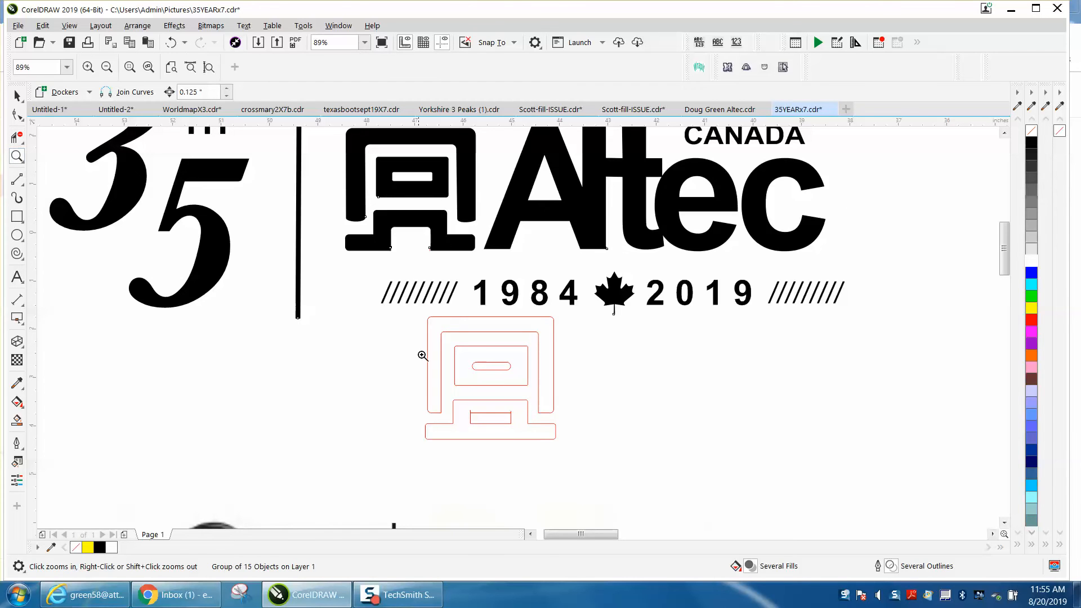
left_click(605, 470)
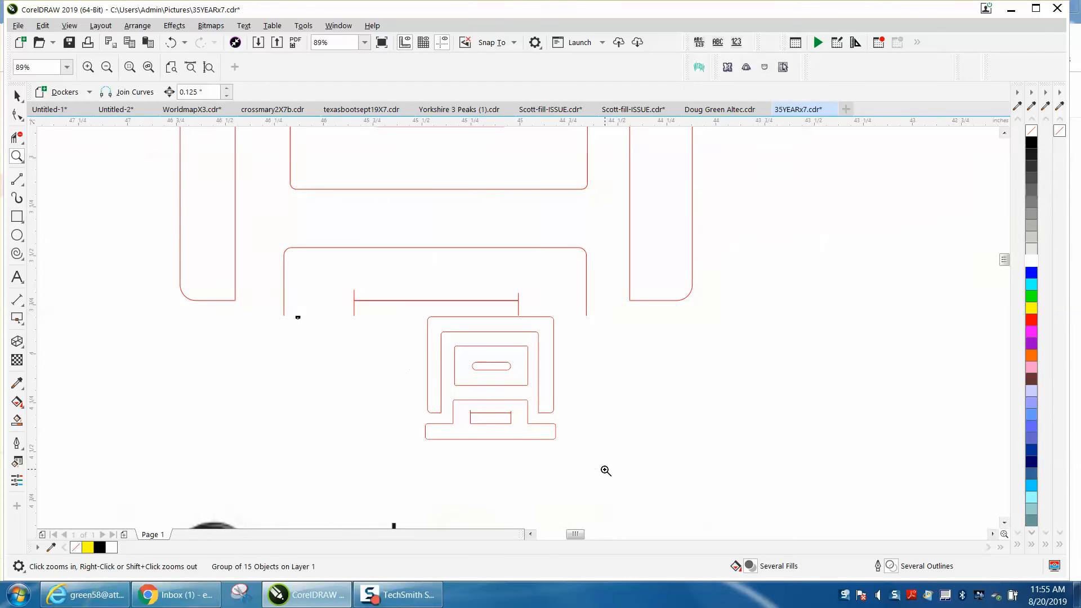
left_click(17, 137)
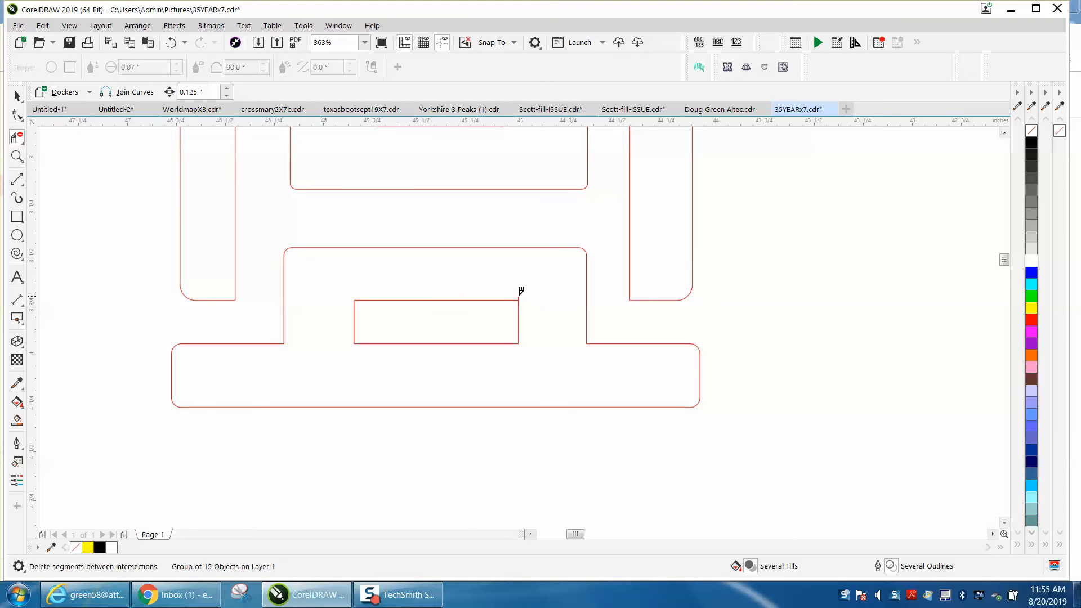
scroll(520, 312, "down", 2)
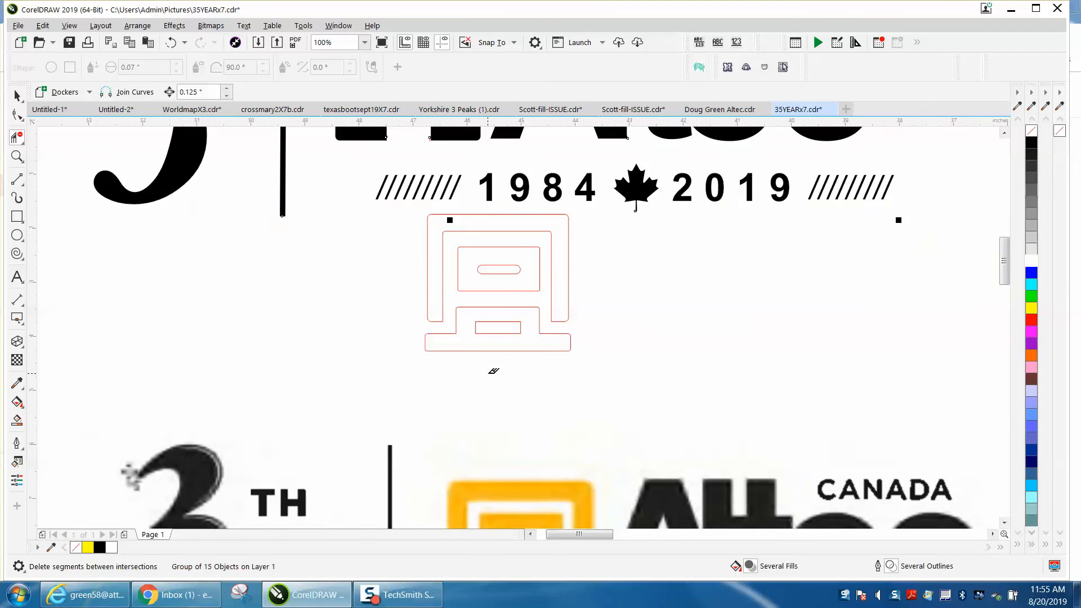
scroll(493, 371, "down", 1)
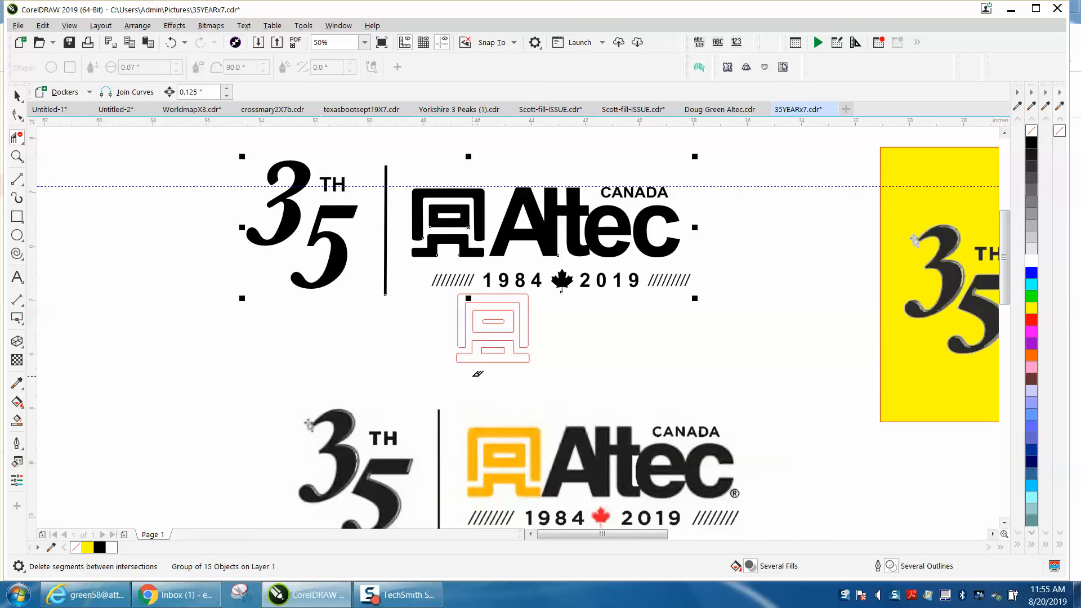
Undo the last segment deletions and remove the base bar's top edge across the opening between the legs
left_click(171, 42)
left_click(172, 43)
left_click(172, 46)
left_click(476, 348)
left_click(498, 353)
Delete both vertical line stubs above the leg opening with Virtual Segment Delete
left_click(16, 156)
left_click_drag(465, 318, 559, 378)
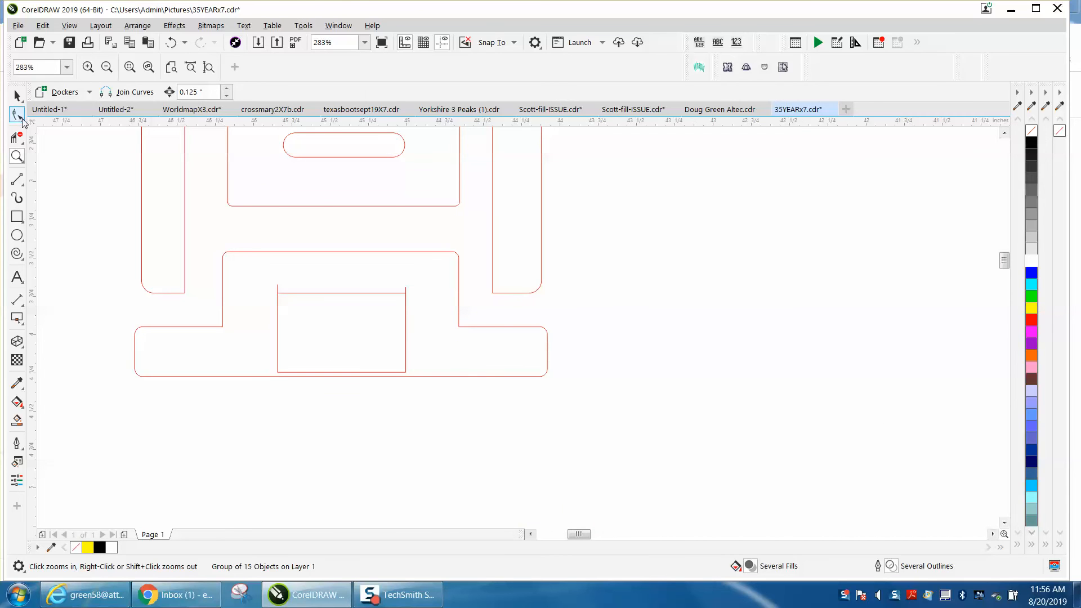
left_click(17, 136)
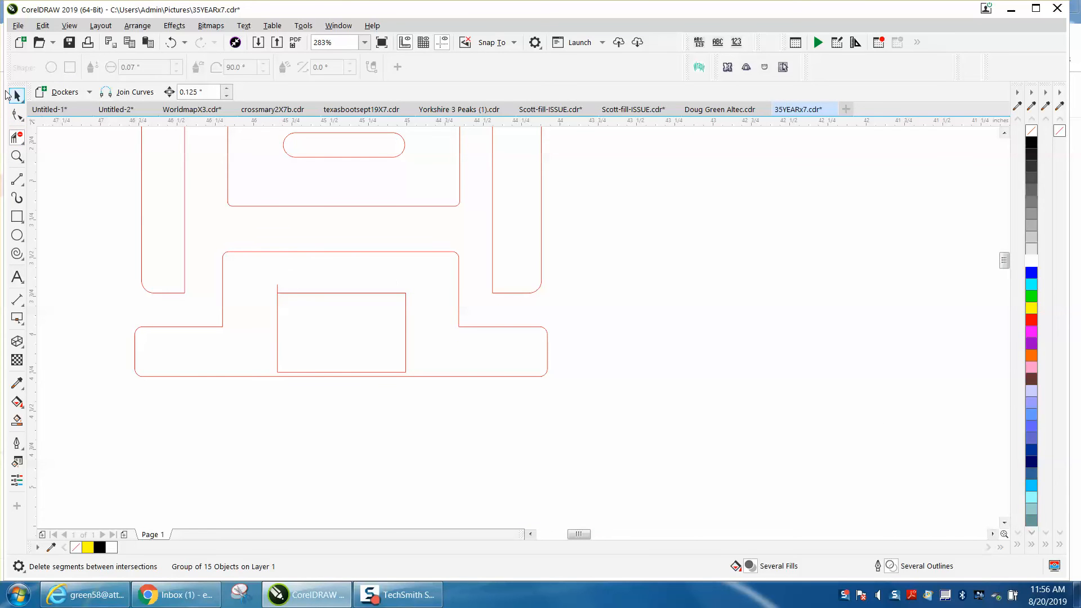
left_click(16, 97)
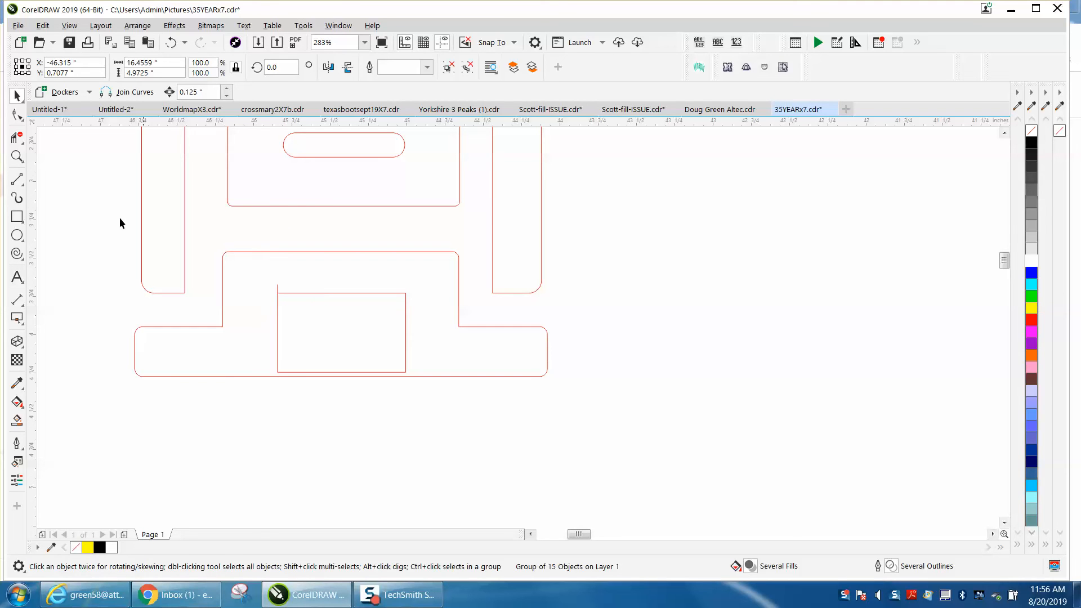
left_click(17, 137)
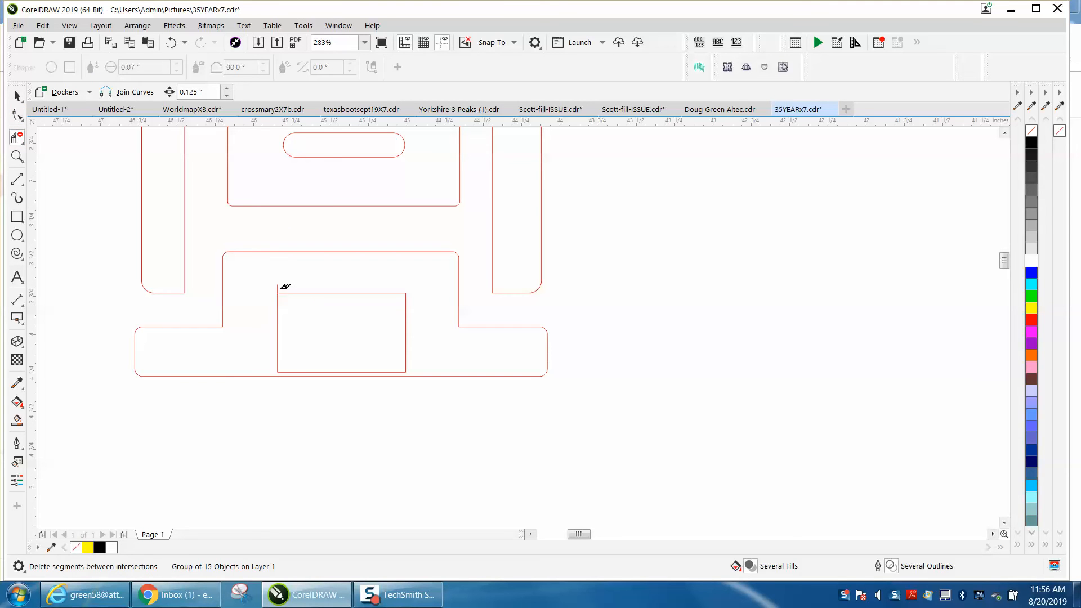
Extend the lower end nodes of both vertical leg lines to just below the base bar's bottom edge
left_click(17, 115)
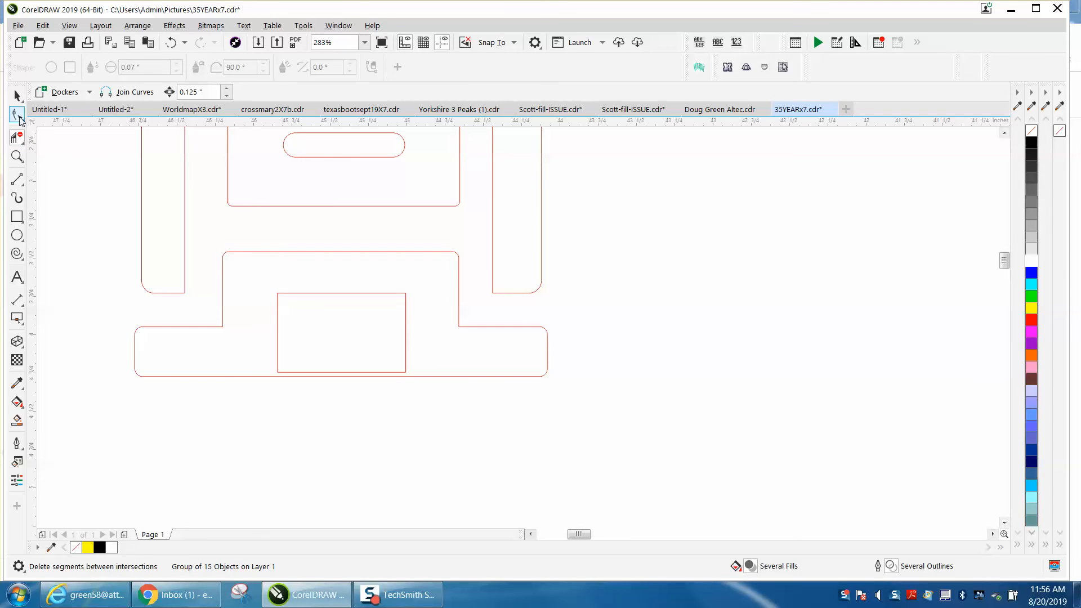
left_click(277, 344)
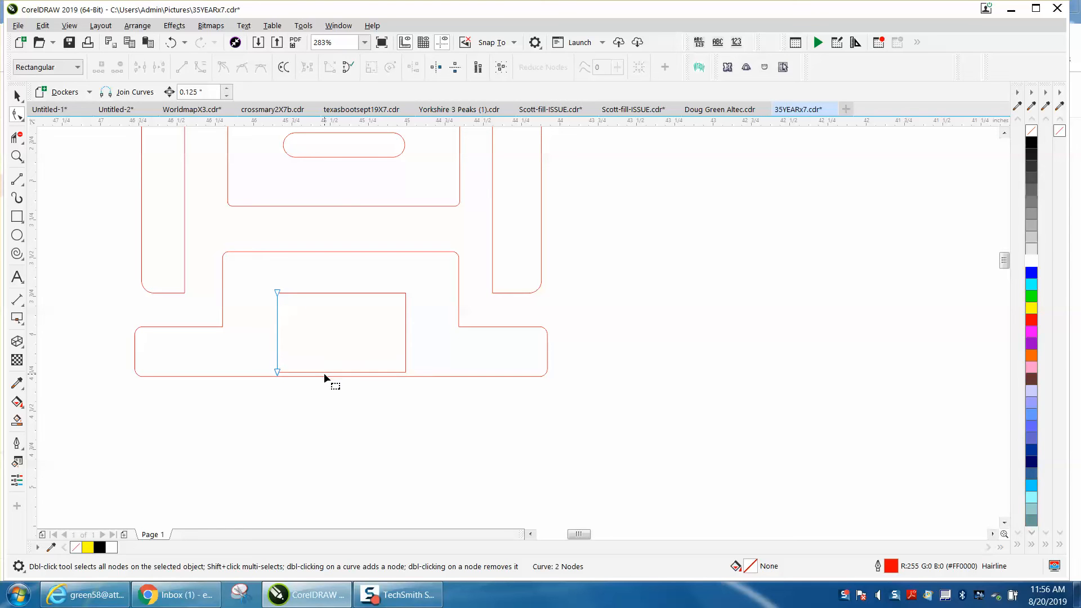
left_click(407, 368, "shift")
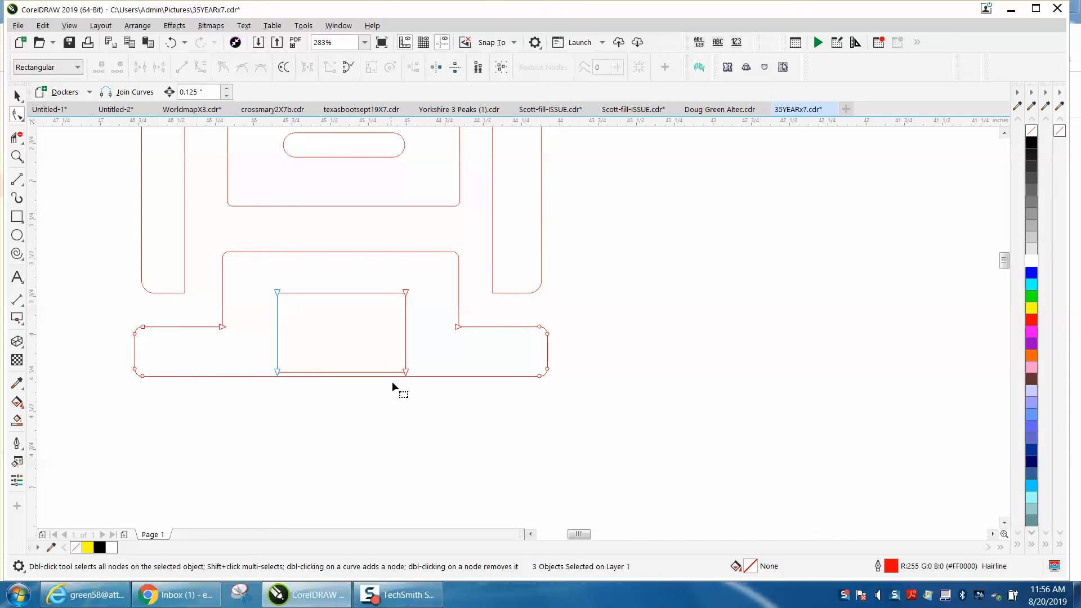
left_click(406, 372)
left_click_drag(278, 373, 278, 383)
left_click_drag(406, 372, 405, 383)
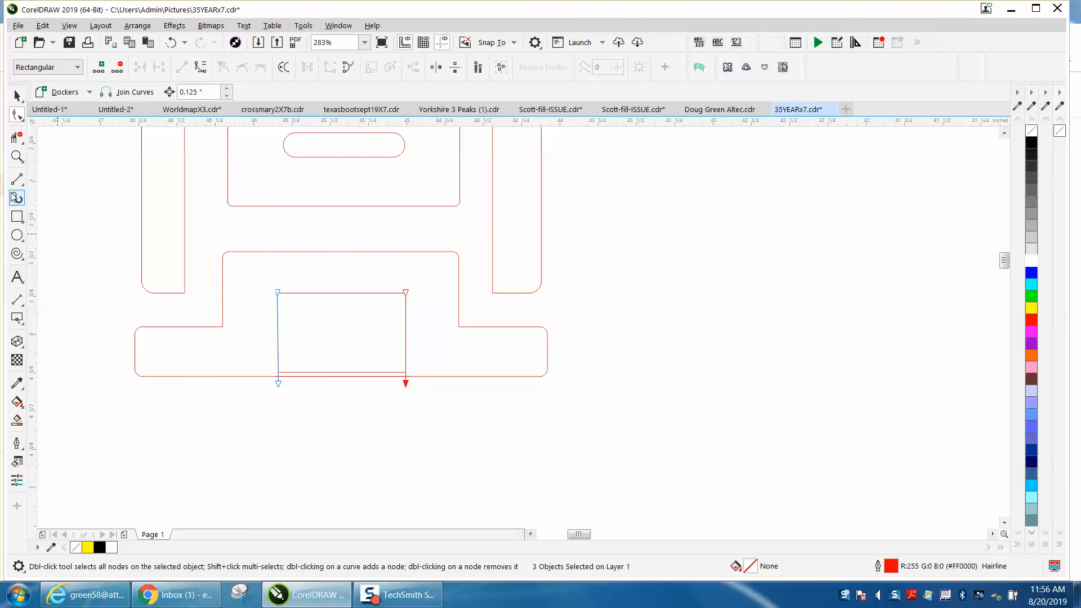
Delete the inner horizontal line across the leg opening with Virtual Segment Delete, and Smart Fill the stepped base black
left_click(16, 137)
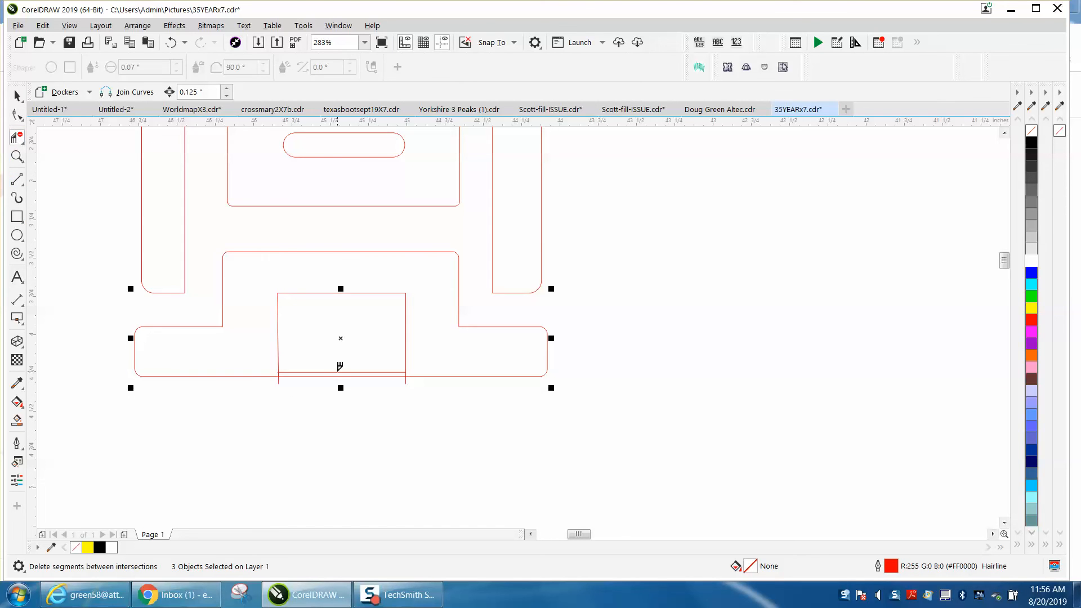
left_click(340, 370)
left_click(17, 420)
left_click(388, 269)
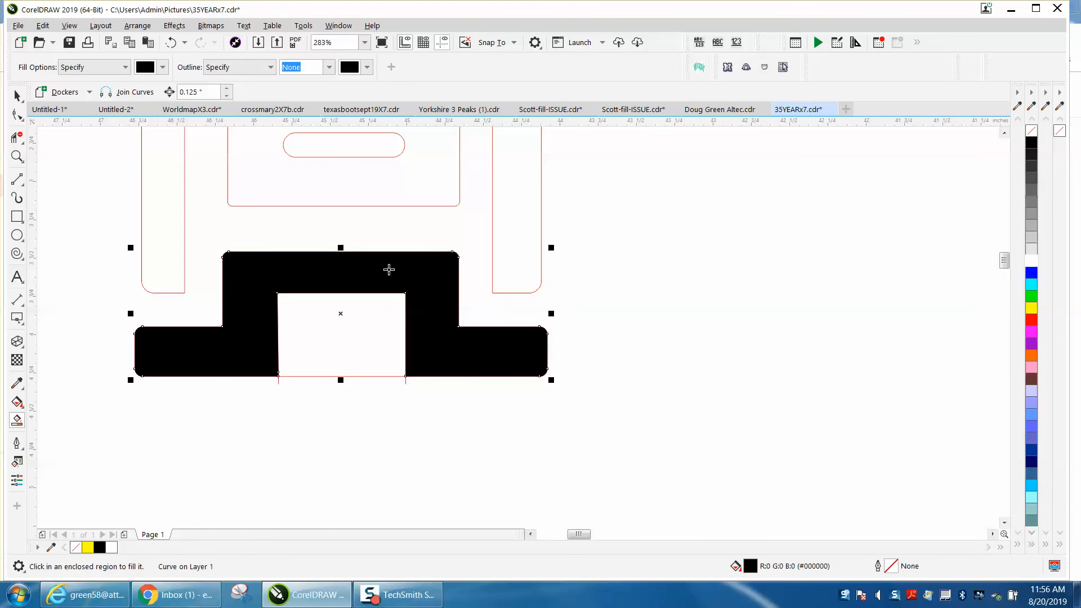
Move the black base shape horizontally to the right until it clears the red outlines
key("Right")
key("Right")
key("Right")
key("Right")
key("Right")
key("Right")
key("Right")
key("Right")
key("Right")
key("Right")
key("Right")
key("Right")
key("Right")
key("Right")
key("Right")
key("Right")
key("Right")
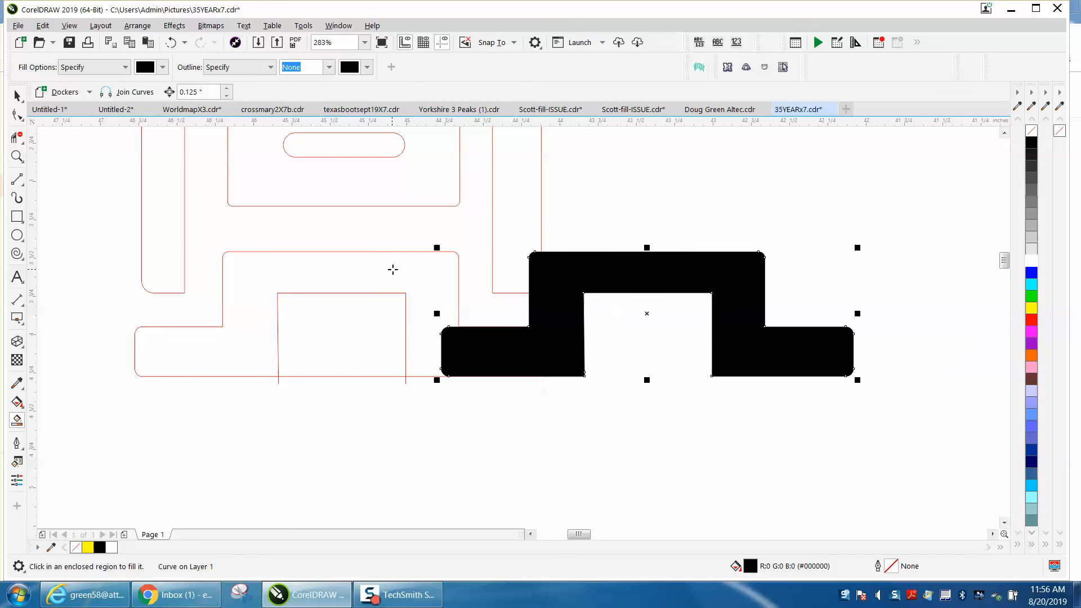
key("Right")
key("Right")
key("Right")
key("Right")
key("Right")
key("Right")
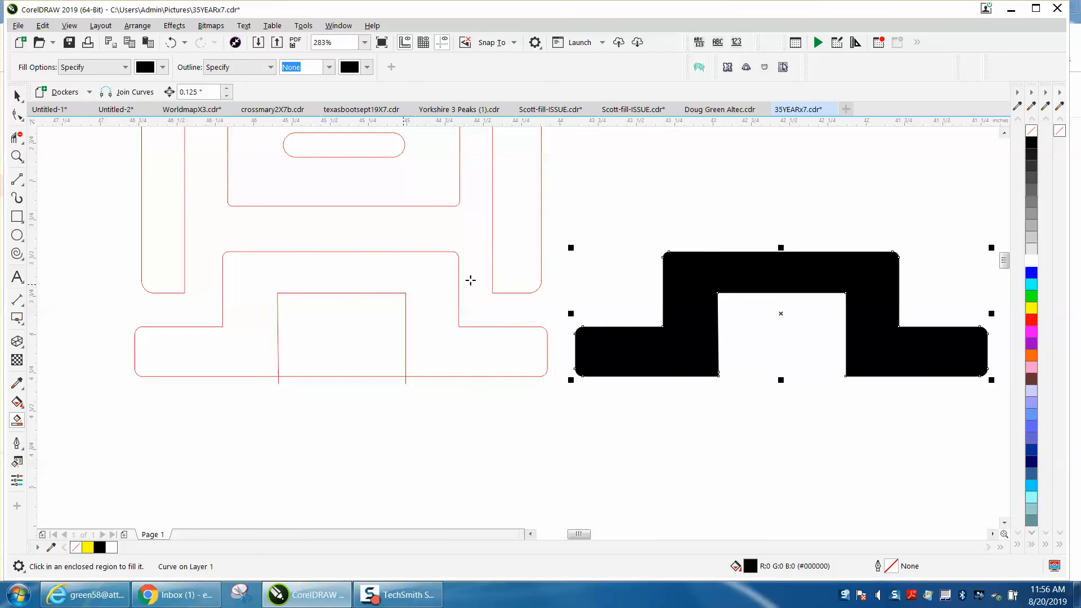
Smart Fill the emblem's outer frame black and move it right until its legs stand above the black base
left_click(501, 273)
key("Right")
key("Right")
key("Right")
key("Right")
key("Right")
key("Right")
key("Right")
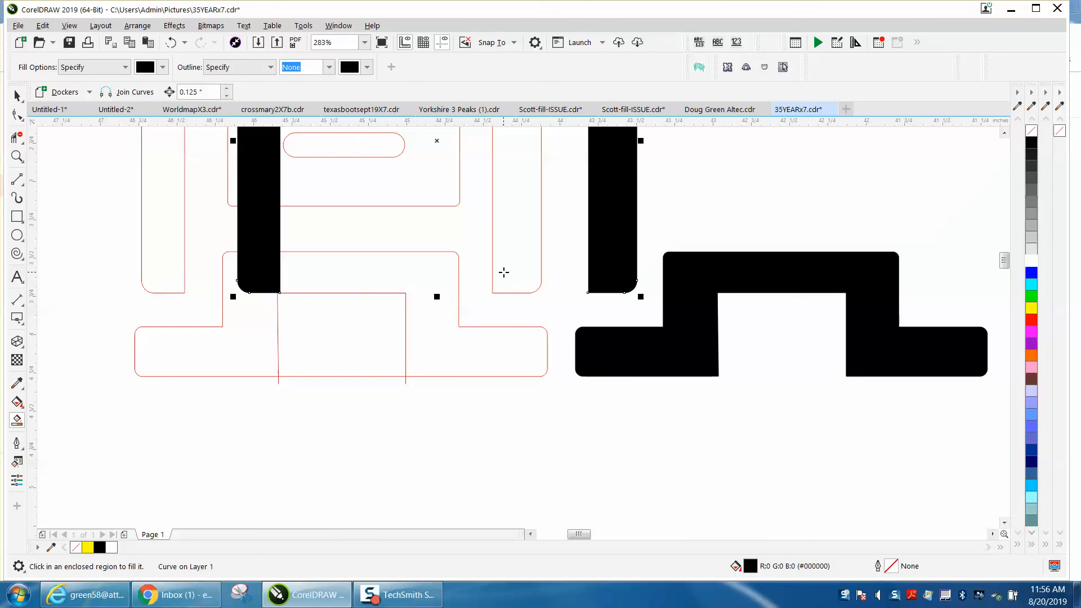
key("Right")
key("Right")
key("Right")
key("Right")
key("Right")
key("Right")
key("Right")
key("Right")
key("Right")
key("Right")
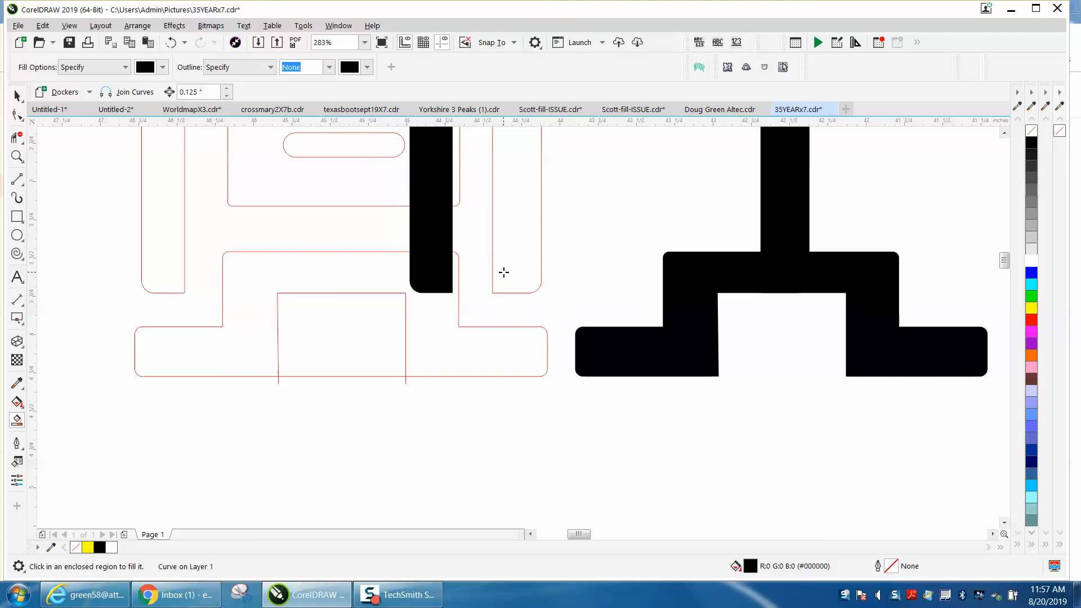
key("Right")
key("Right")
key("Right")
key("Right")
key("Right")
key("Right")
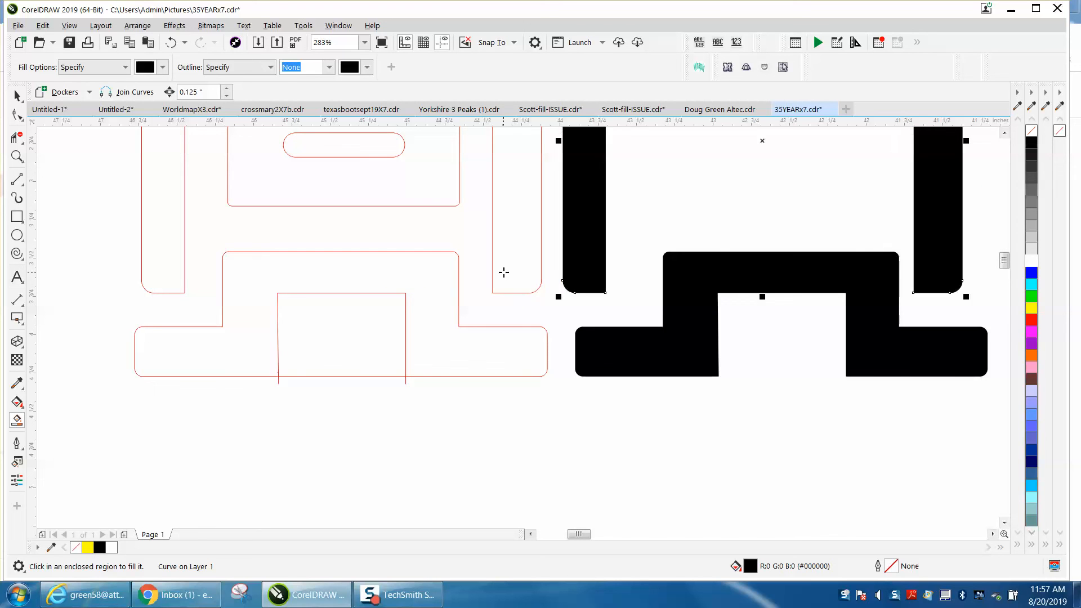
Smart Fill the box around the rounded slot black and move it right, centred between the black frame's legs
left_click(404, 204)
key("Right")
key("Right")
key("Right")
key("Right")
key("Right")
key("Right")
key("Right")
key("Right")
key("Right")
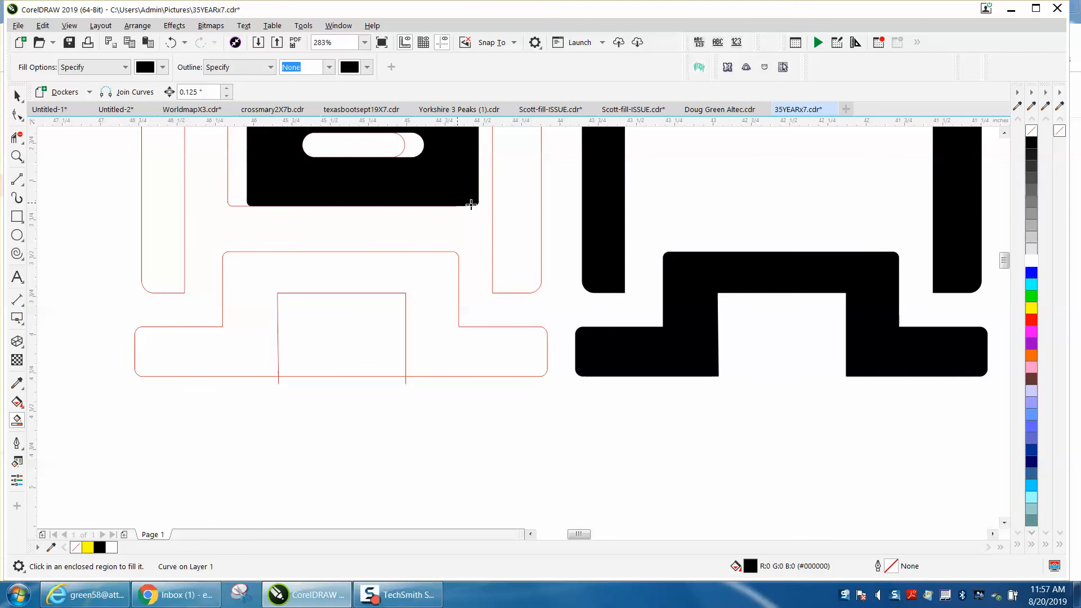
key("Right")
key("Right")
key("Right")
key("Right")
key("Right")
key("Right")
key("Right")
key("Right")
key("Right")
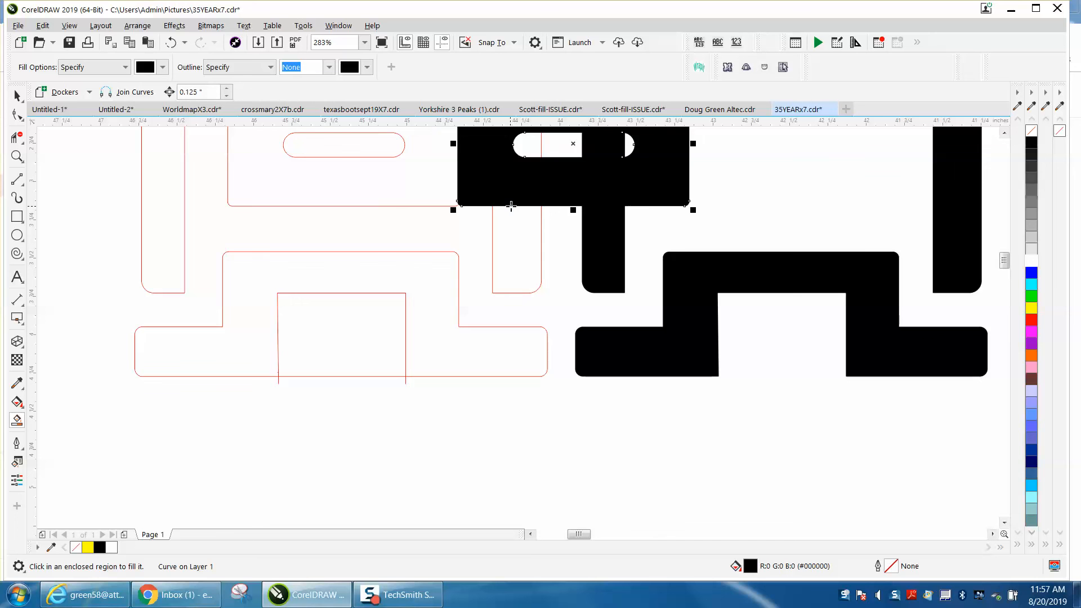
key("Right")
key("Right")
key("Right")
key("Right")
key("Right")
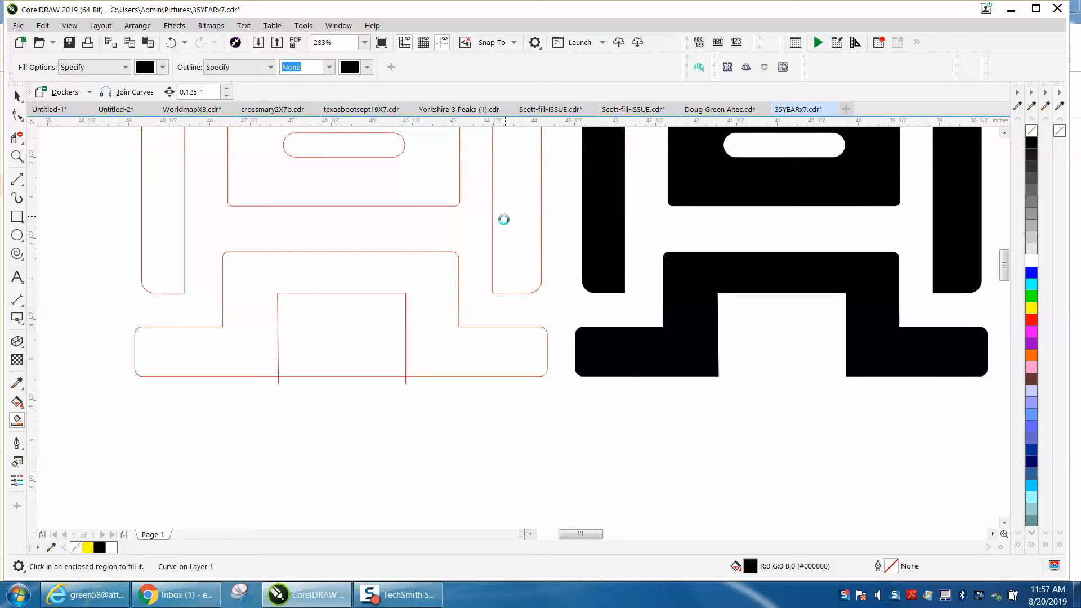
Compare the black emblem with the orange bitmap original, examining the lower end of the frame's right leg
scroll(501, 219, "down", 4)
scroll(428, 254, "down", 2)
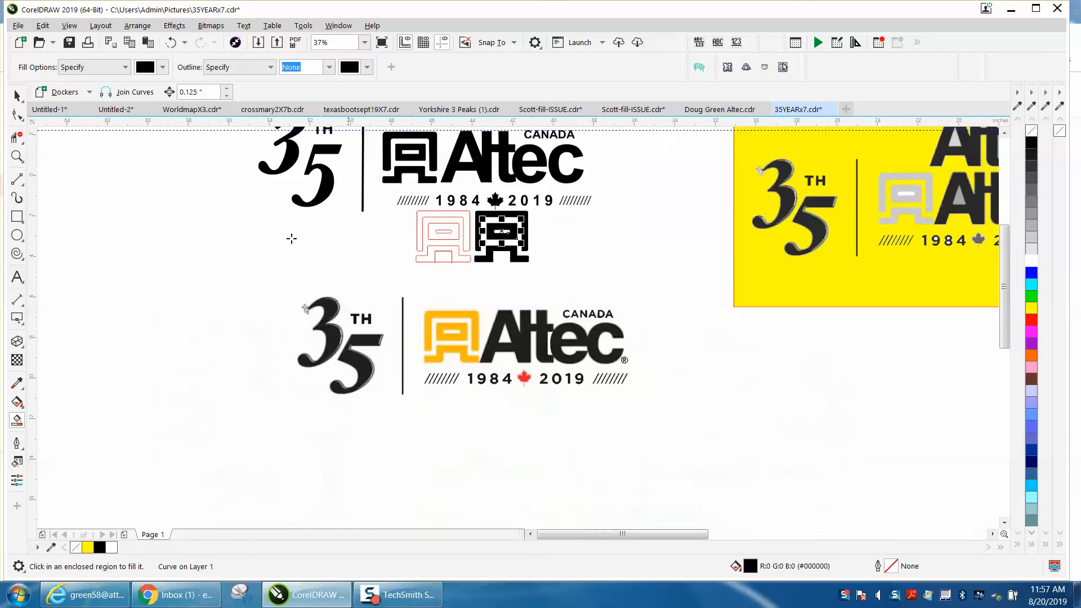
left_click(17, 156)
left_click_drag(417, 177, 591, 284)
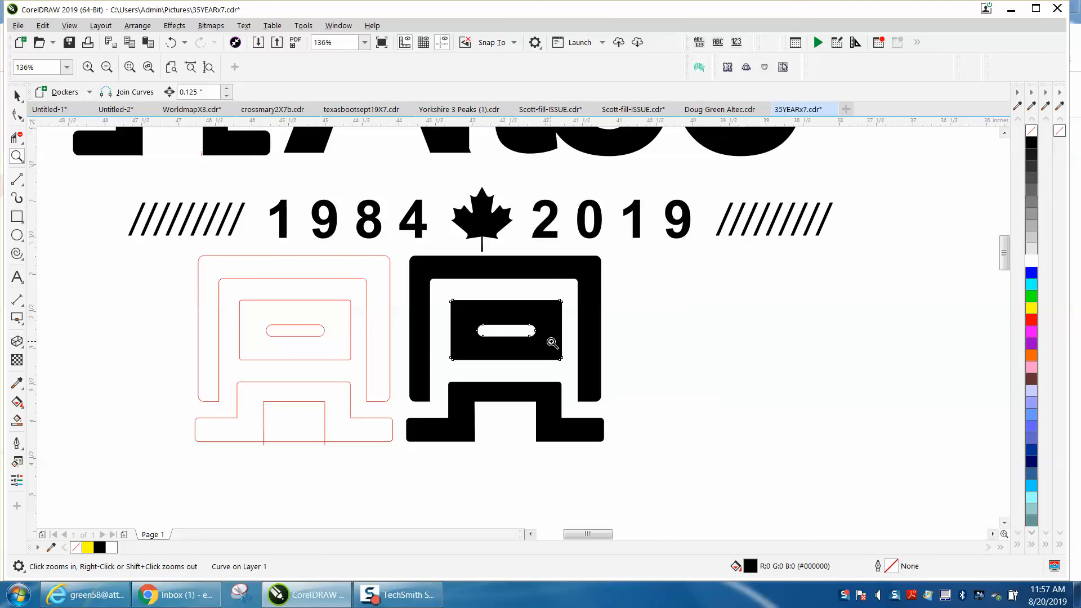
right_click(618, 366)
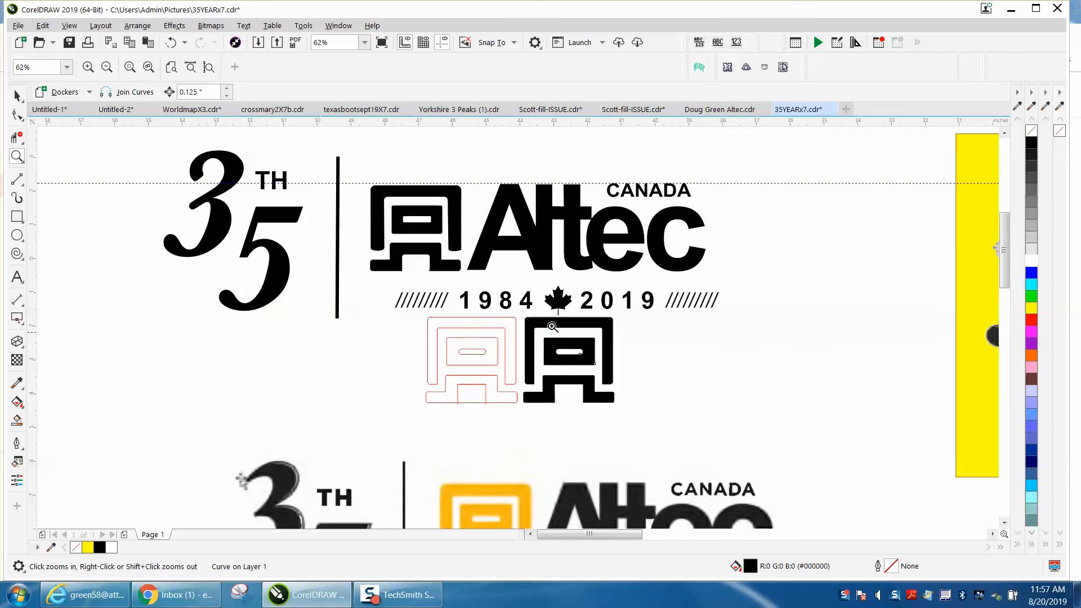
right_click(541, 352)
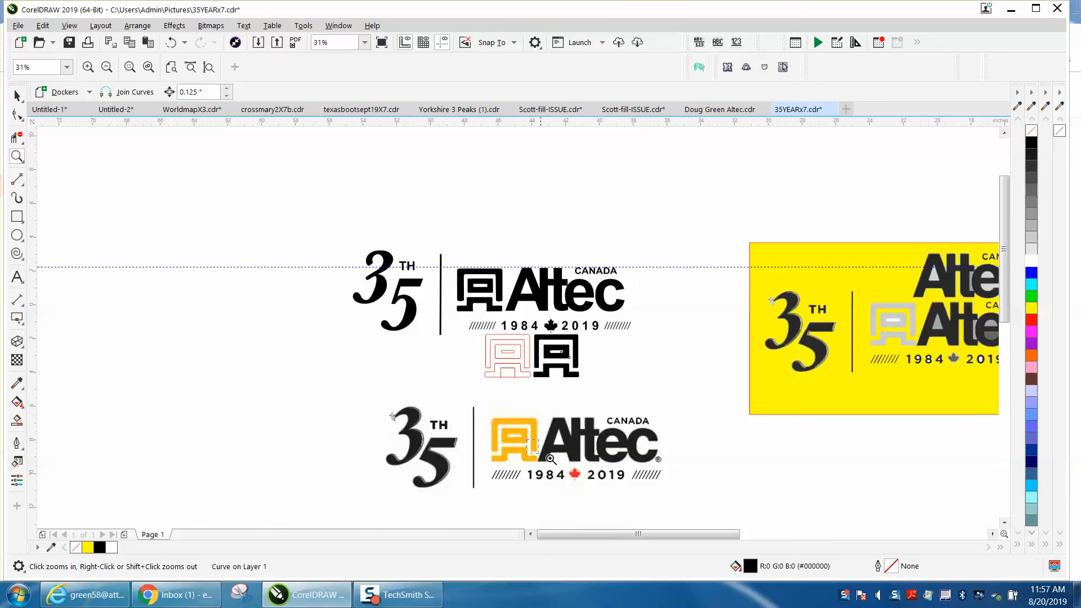
left_click_drag(528, 439, 556, 458)
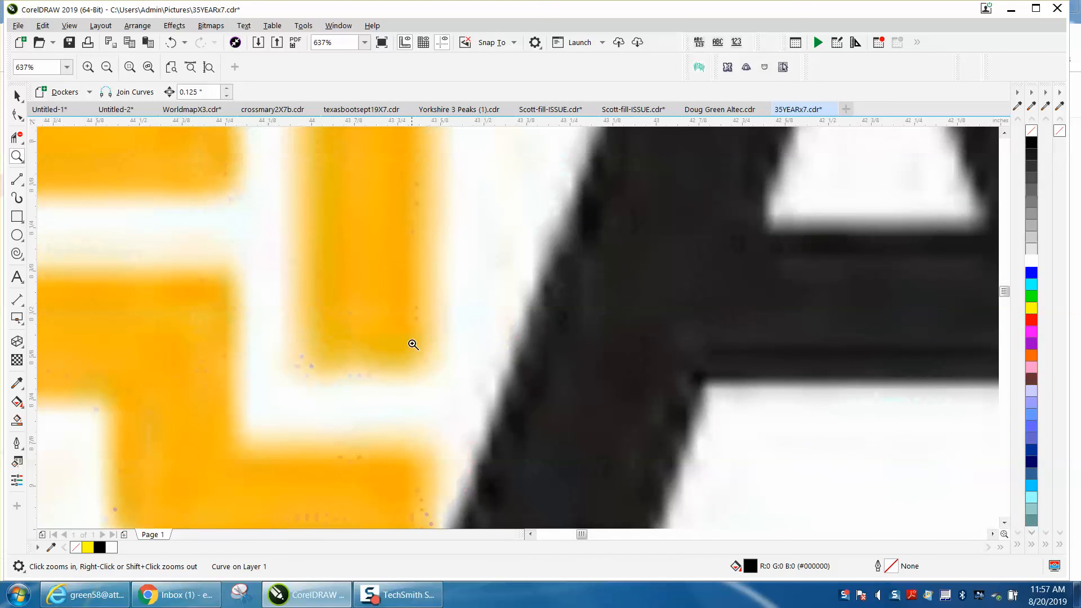
right_click(407, 329)
right_click(406, 321)
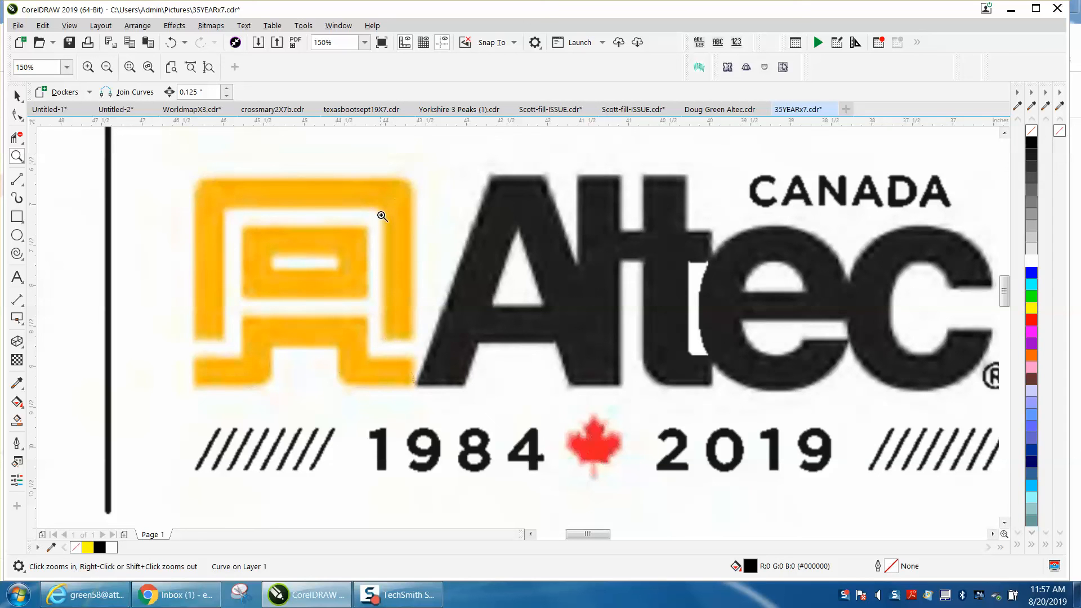
right_click(403, 337)
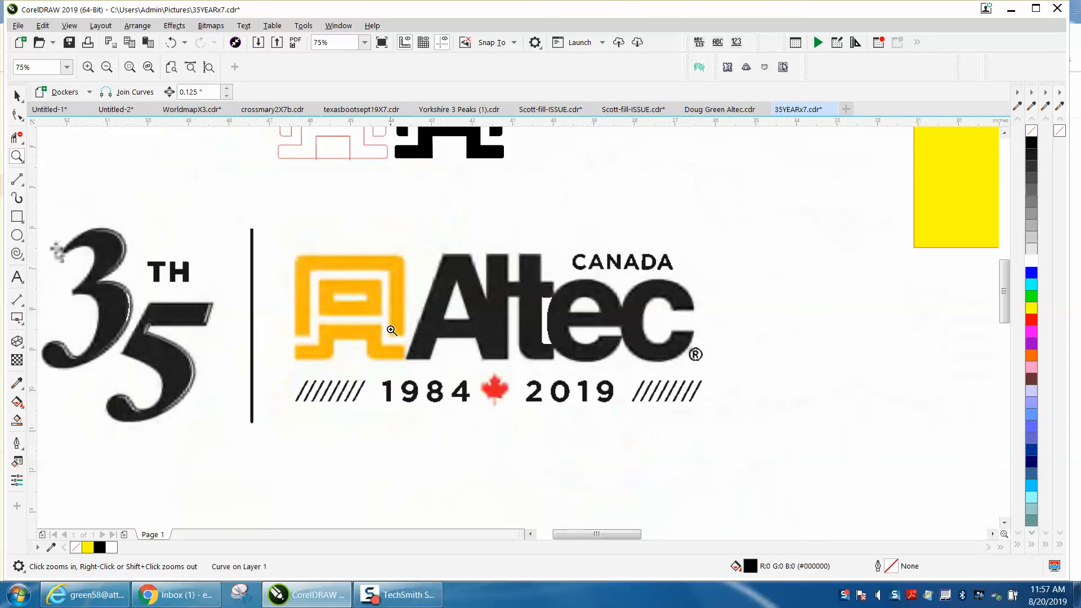
right_click(391, 330)
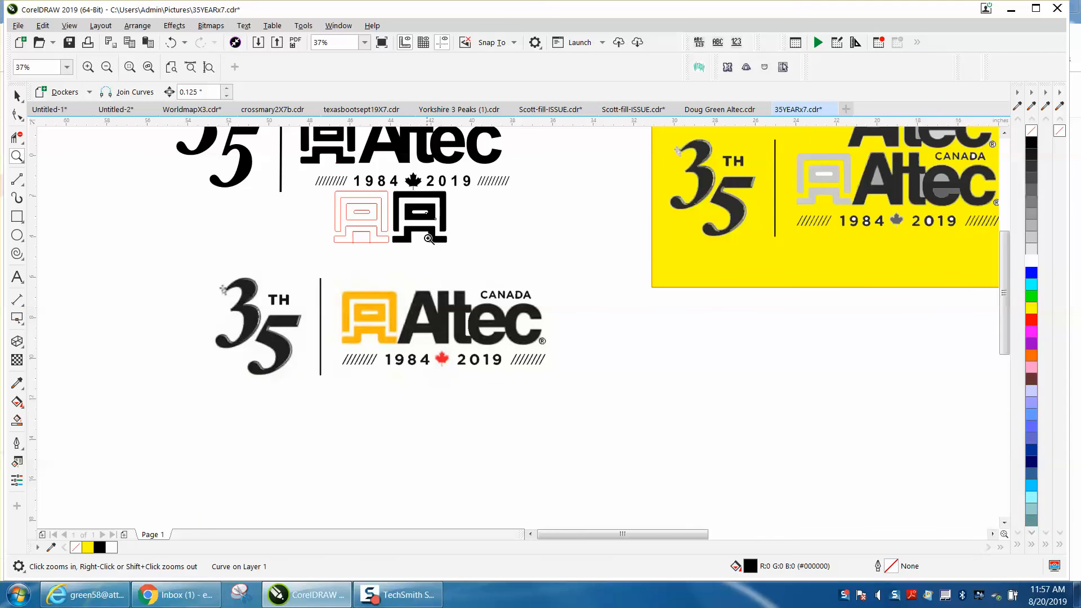
Tighten the rounded lower outer corner of the black frame's right leg by moving its bottom node outward
left_click_drag(434, 225, 493, 247)
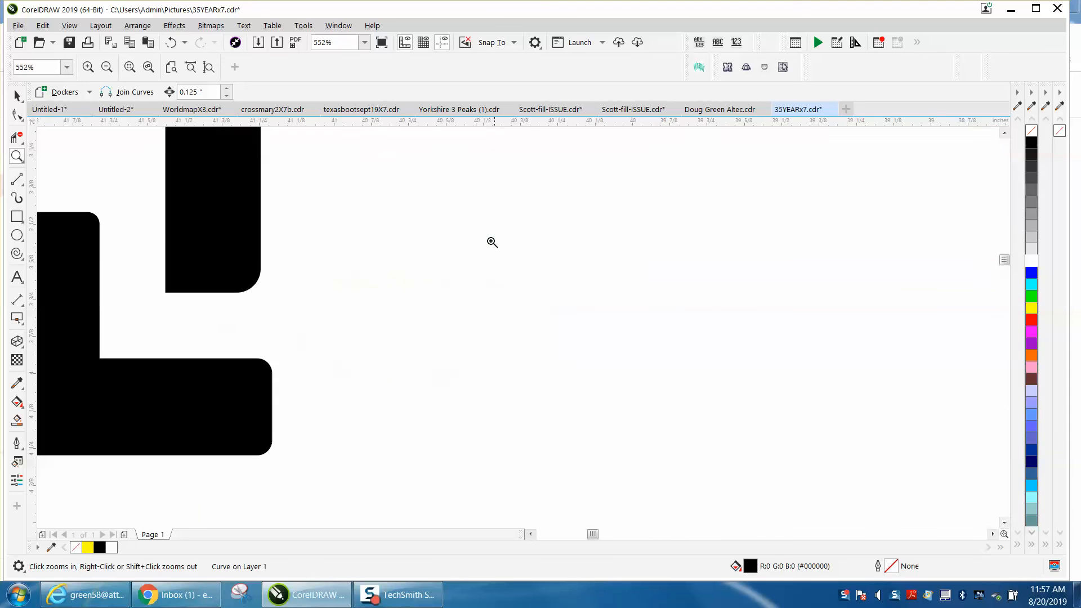
left_click(24, 121)
left_click(255, 289)
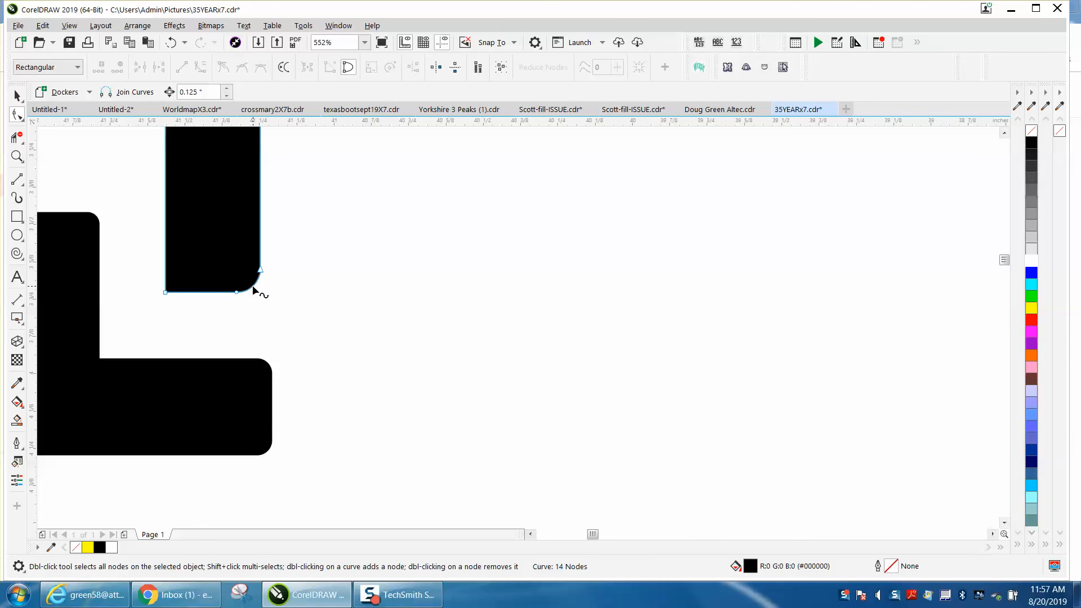
left_click(241, 292)
left_click_drag(243, 293, 253, 292)
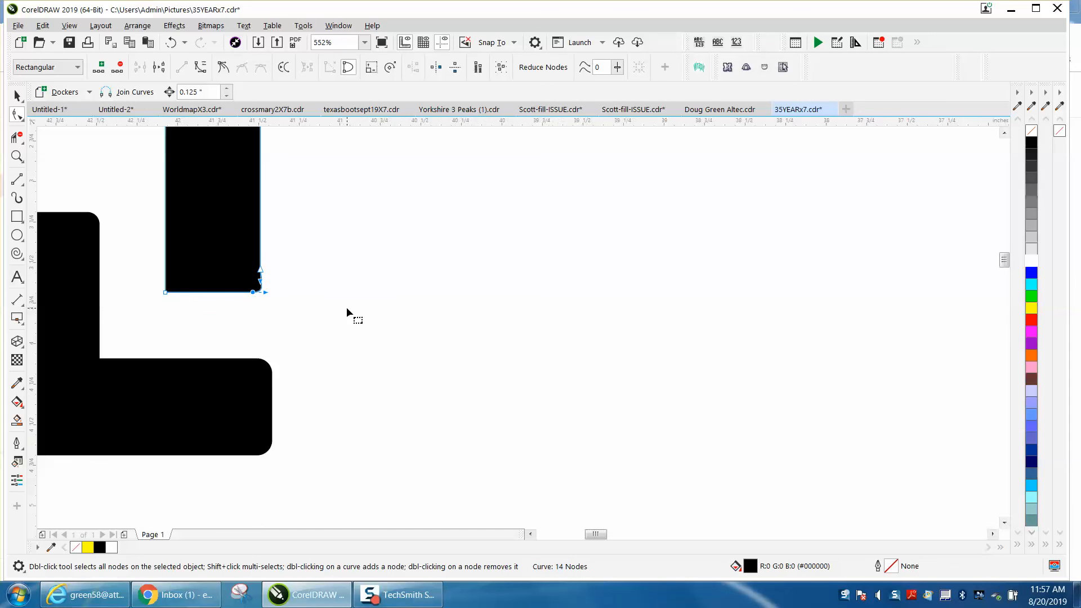
Convert the curved corner segment at the lower end of the frame's right leg to a straight line
scroll(346, 307, "down", 3)
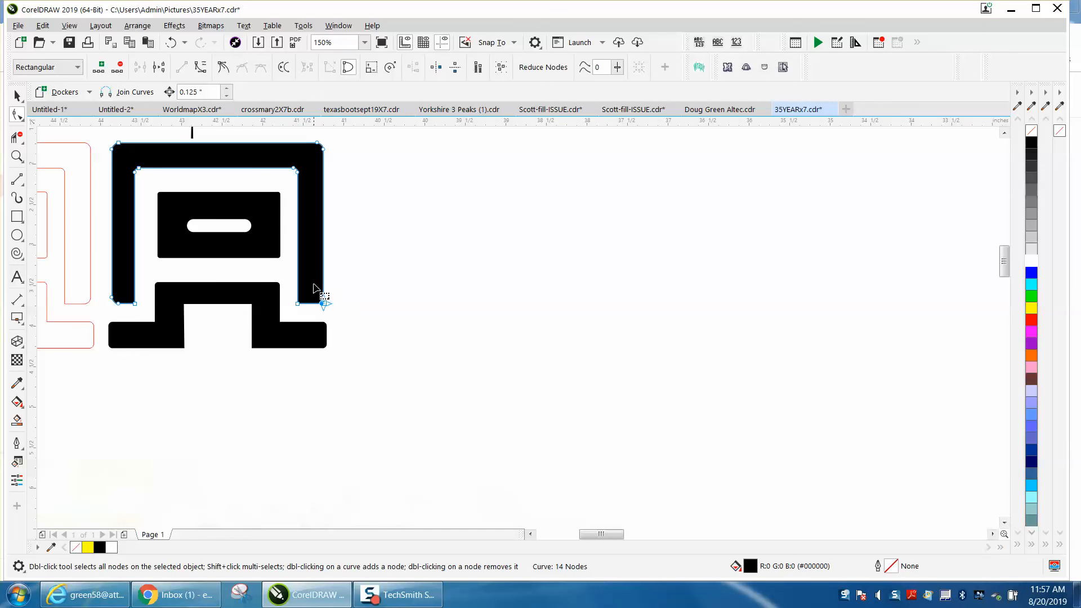
left_click(326, 303)
right_click(323, 303)
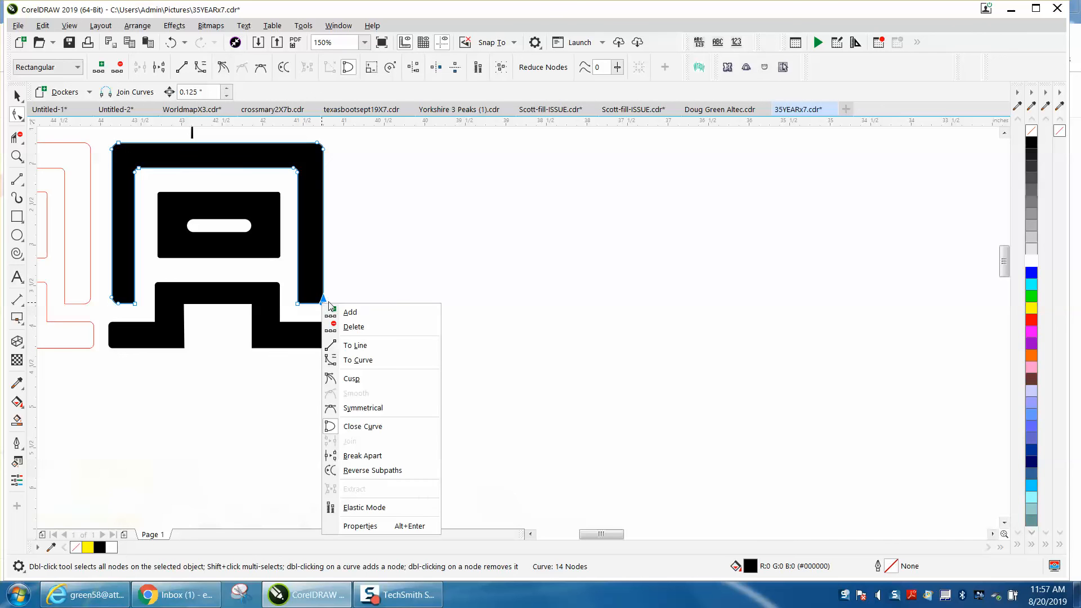
left_click(356, 345)
left_click(367, 324)
Square the right leg's lower outer corner by moving its bottom node in line with the leg's outer edge
left_click(17, 157)
left_click_drag(285, 278, 379, 330)
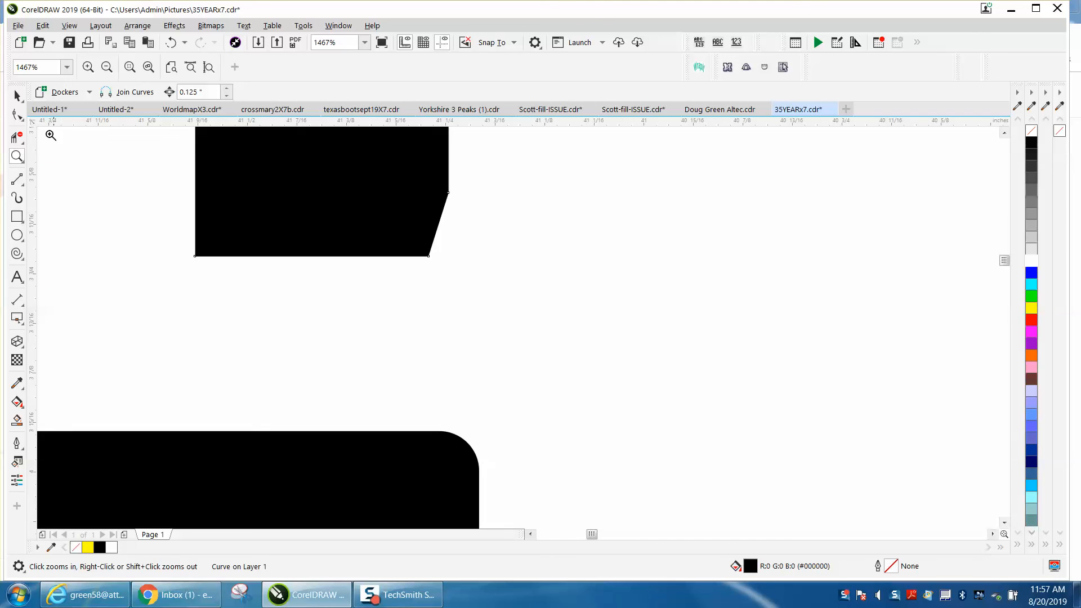
left_click(17, 115)
left_click_drag(430, 256, 449, 255)
scroll(448, 258, "down", 3)
scroll(586, 302, "down", 1)
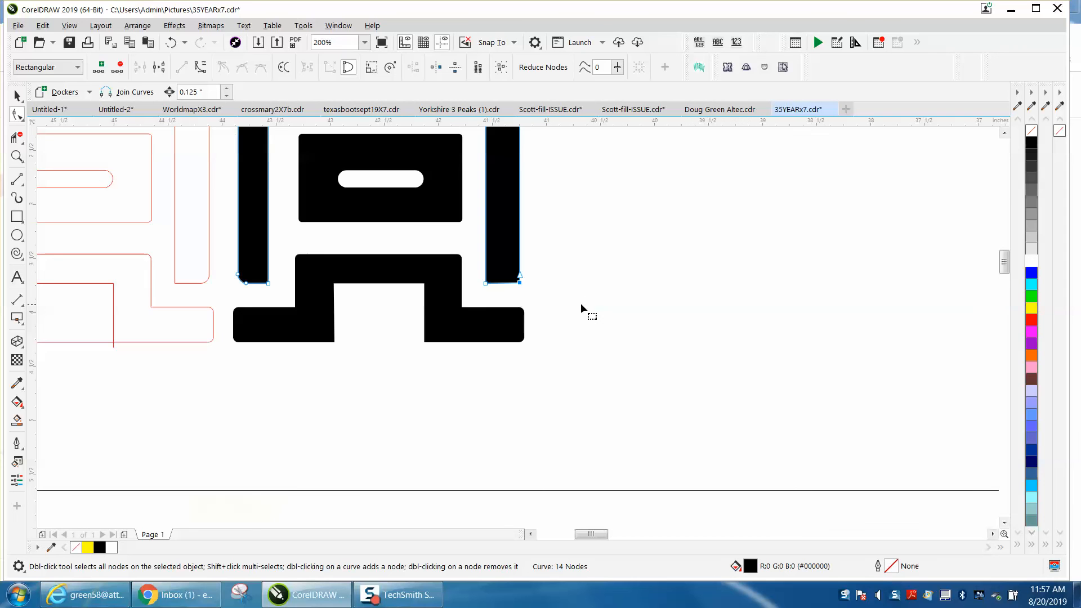
Examine the vector logo's maple leaf between 1984 and 2019 and the surrounding lettering and hatch lines
left_click(17, 96)
scroll(622, 271, "down", 1)
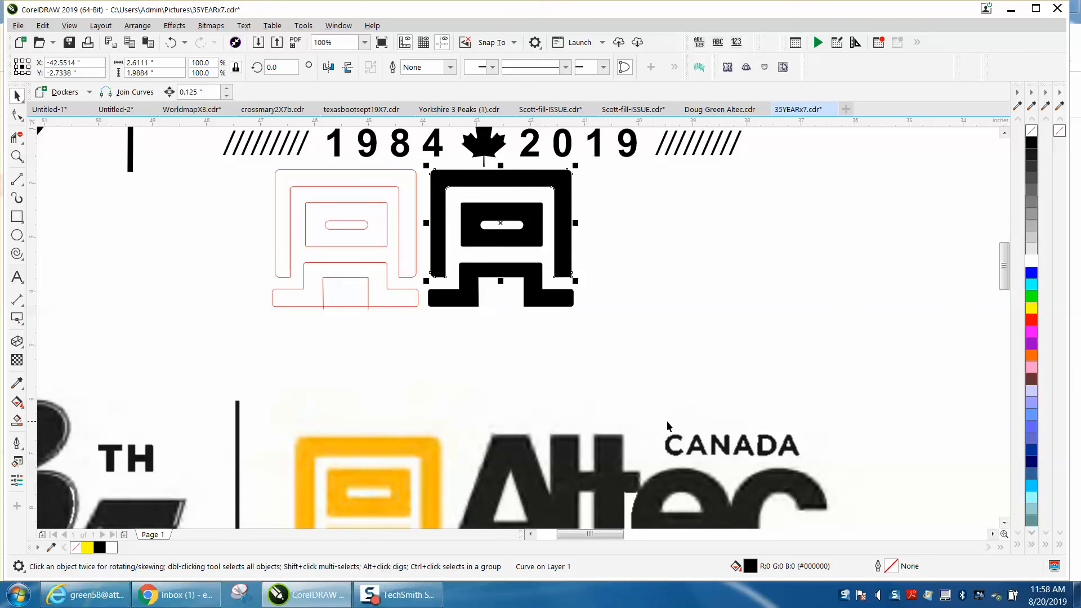
scroll(680, 418, "down", 2)
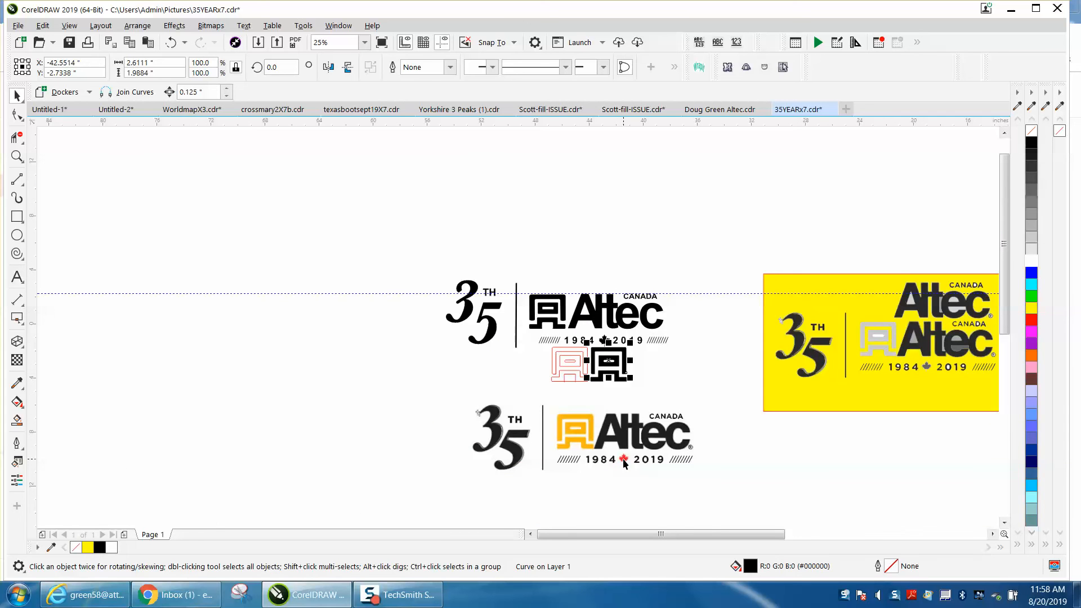
left_click(17, 157)
left_click_drag(625, 350, 625, 349)
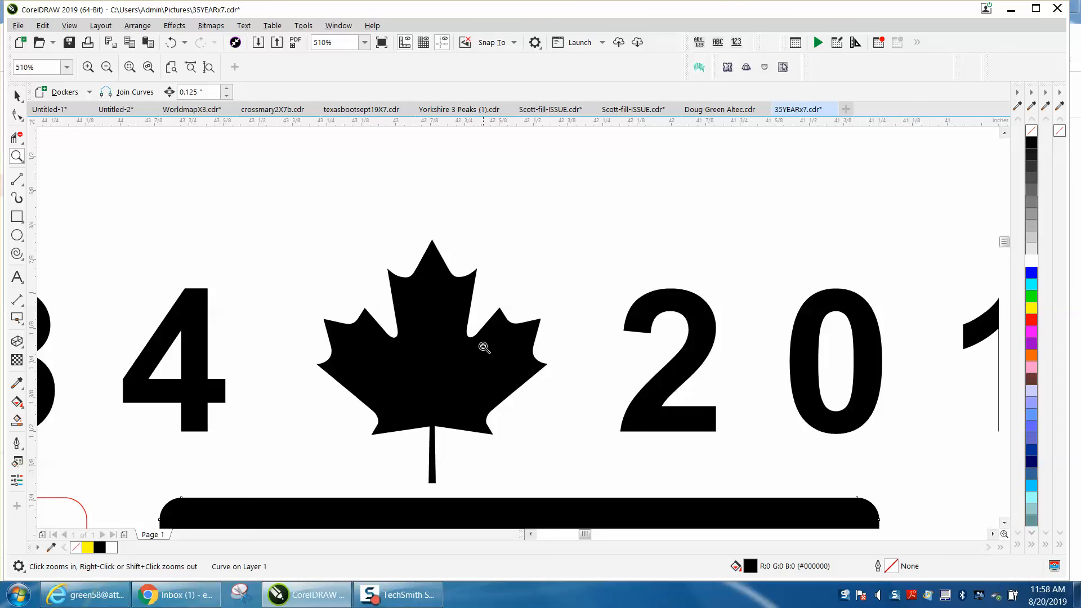
right_click(487, 351)
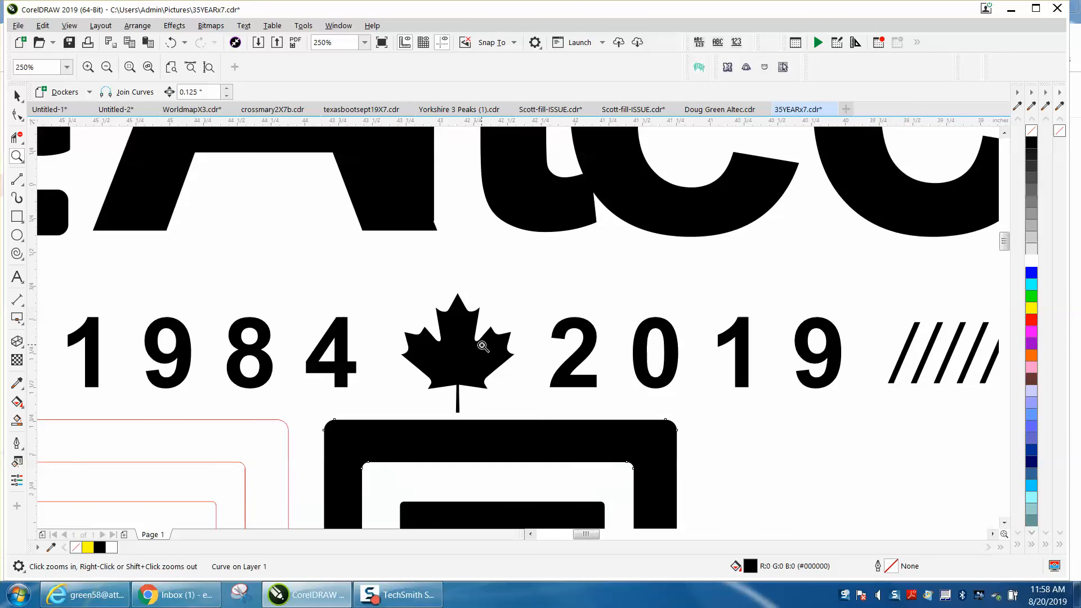
right_click(623, 350)
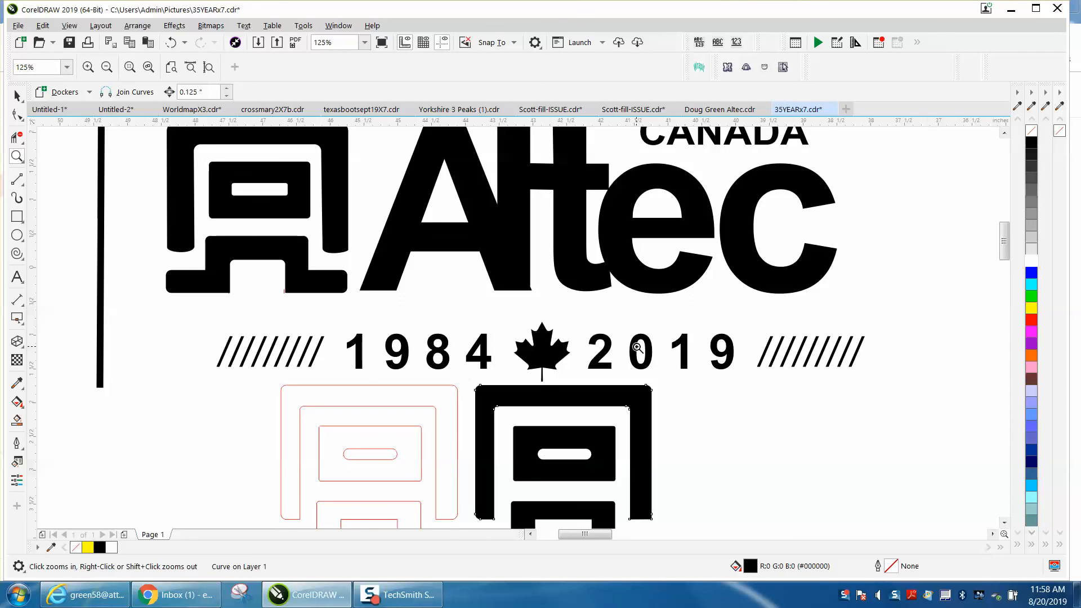
right_click(788, 349)
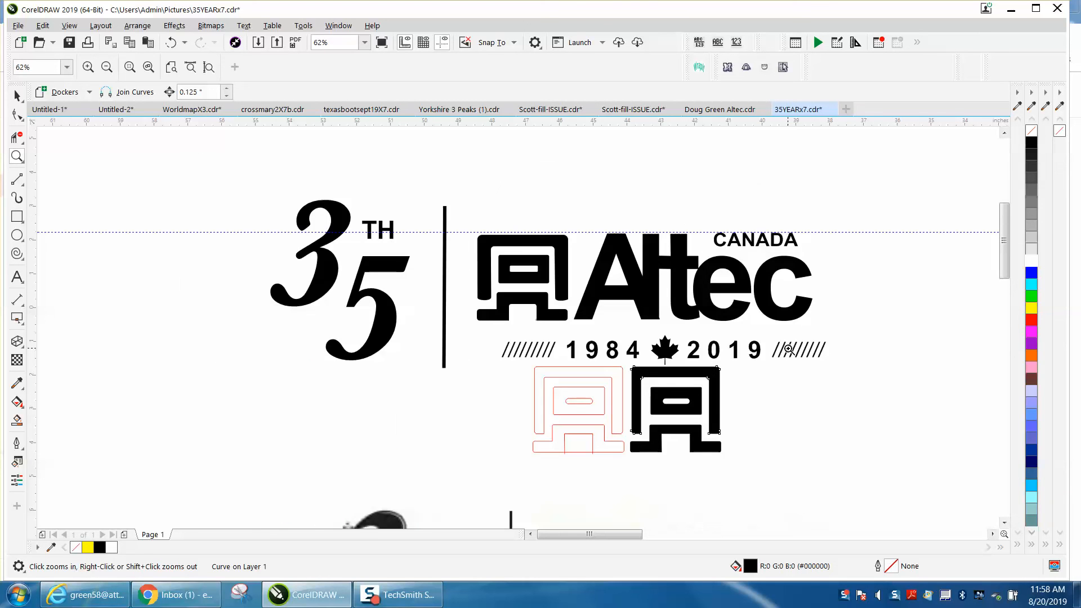
Inspect the blurred upper tip of the 3 in the bitmap logo and compare the whole bitmap with the vector version
right_click(415, 313)
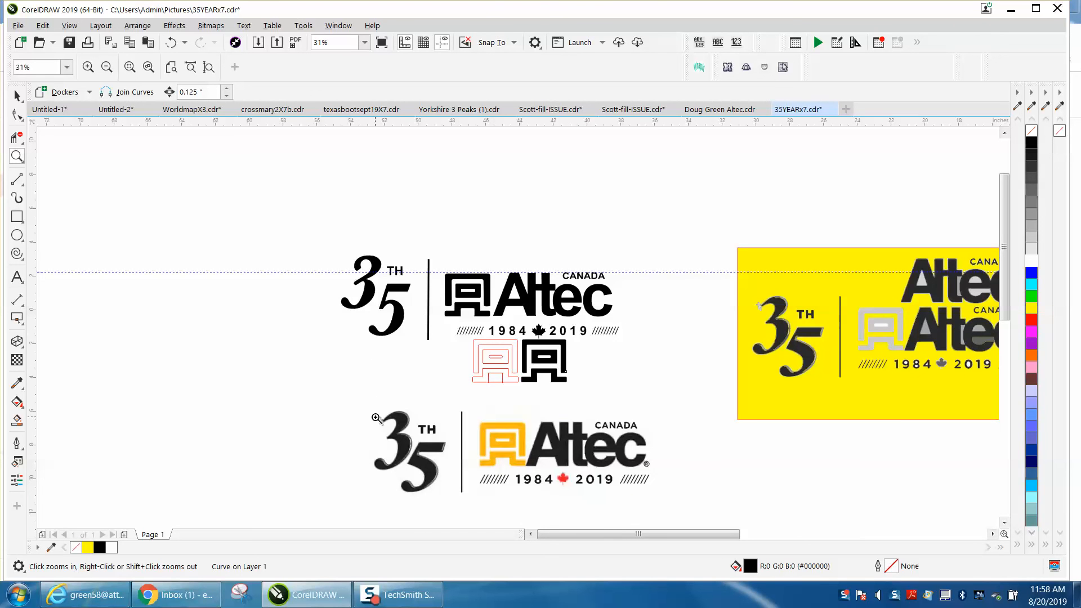
left_click_drag(375, 415, 396, 421)
right_click(365, 342)
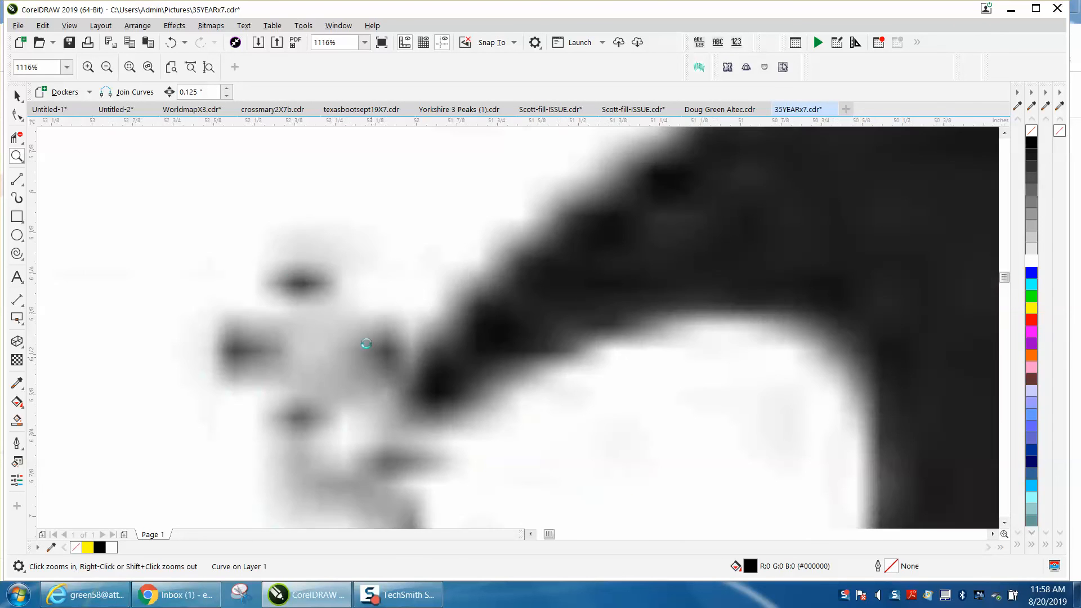
right_click(365, 342)
right_click(349, 353)
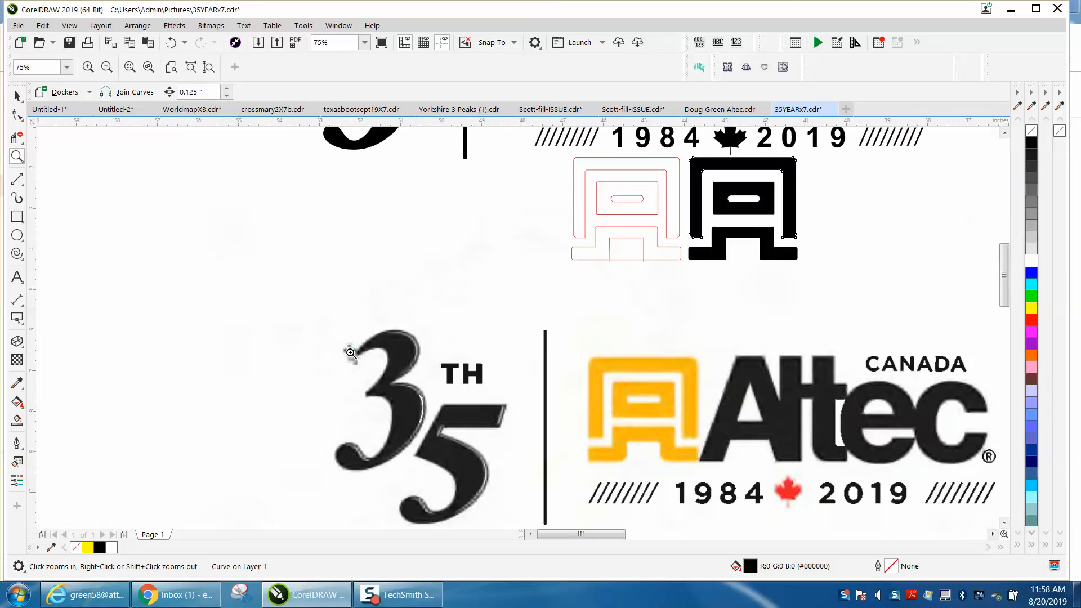
right_click(350, 353)
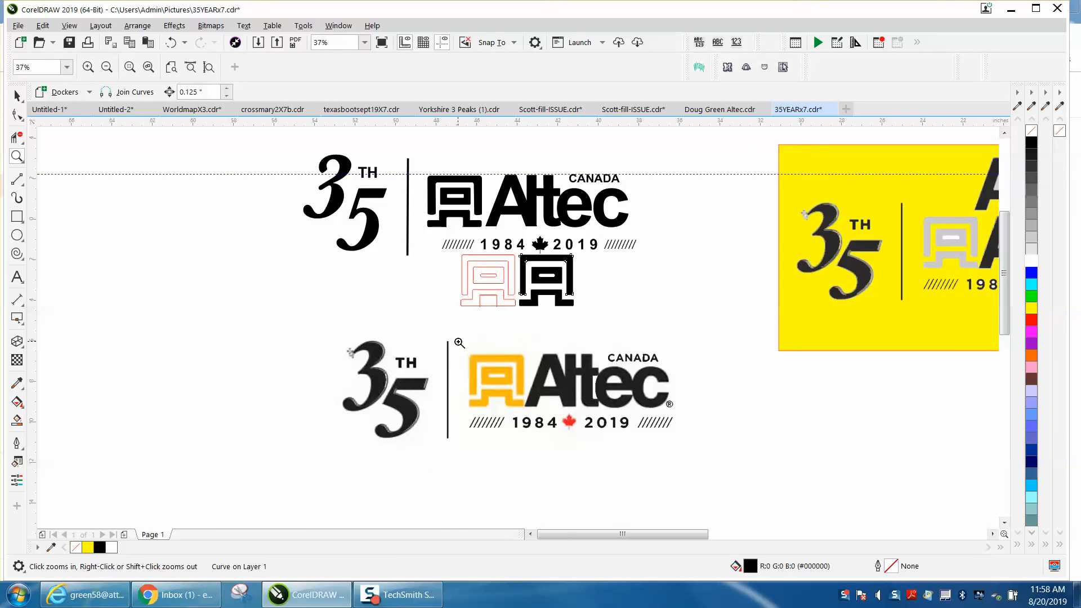